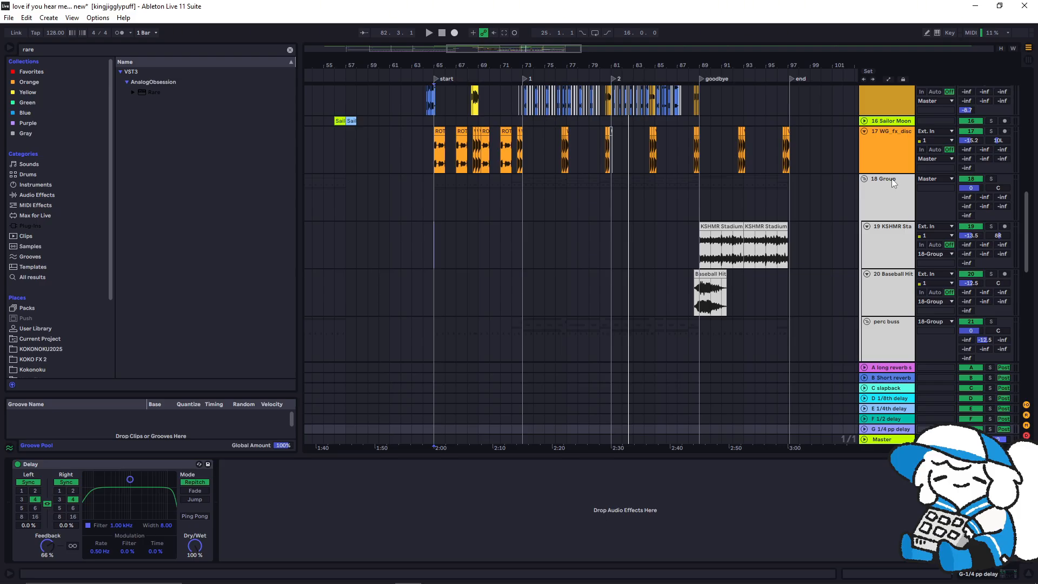
Search the browser for "delay" and load the Delay audio effect onto the track
left_click(289, 50)
type("d")
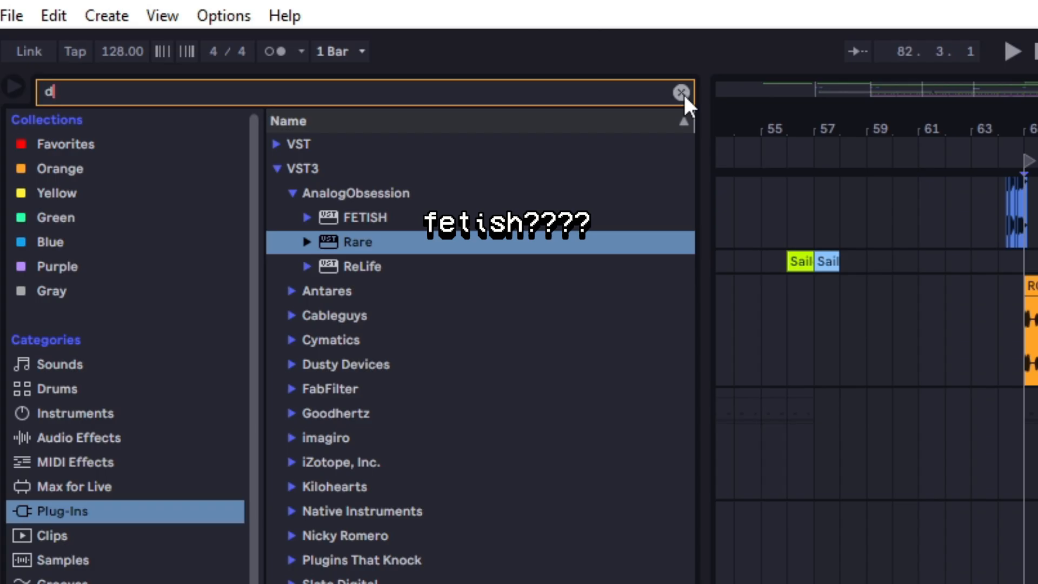
type("elay")
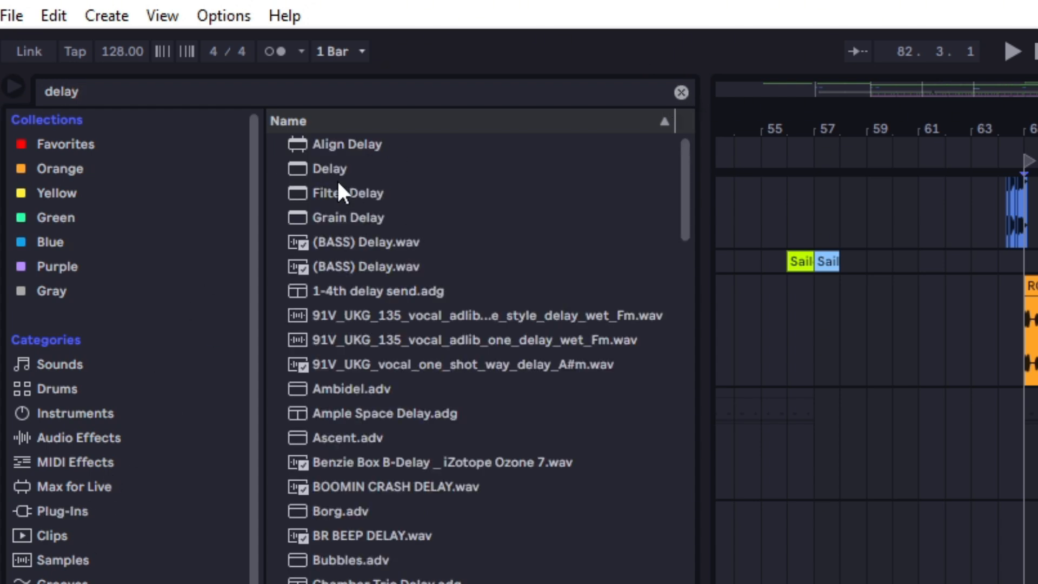
double_click(330, 168)
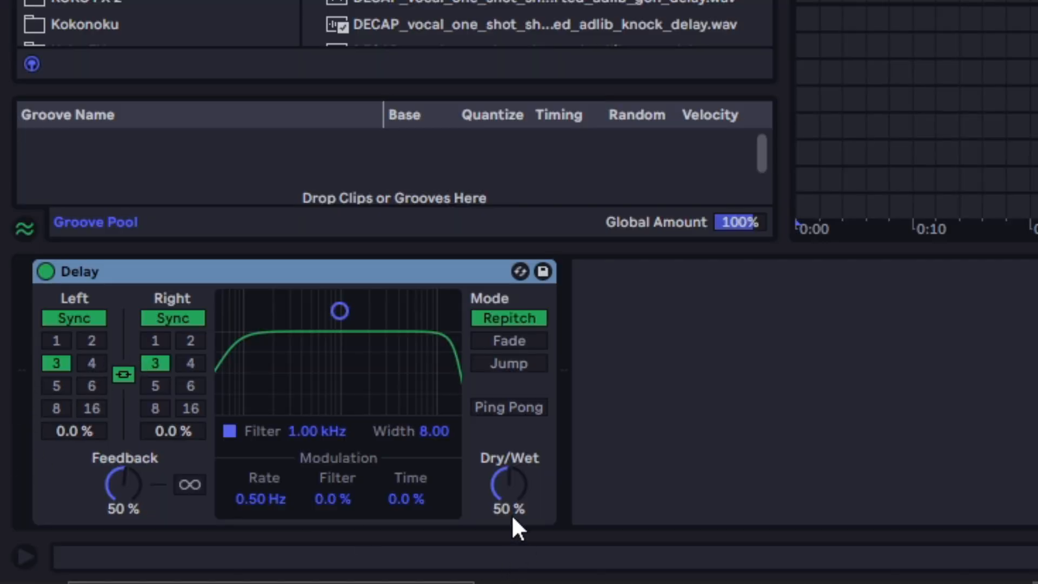
Set the Delay's Dry/Wet to 57% and its Feedback to 41%
left_click_drag(511, 514, 486, 503)
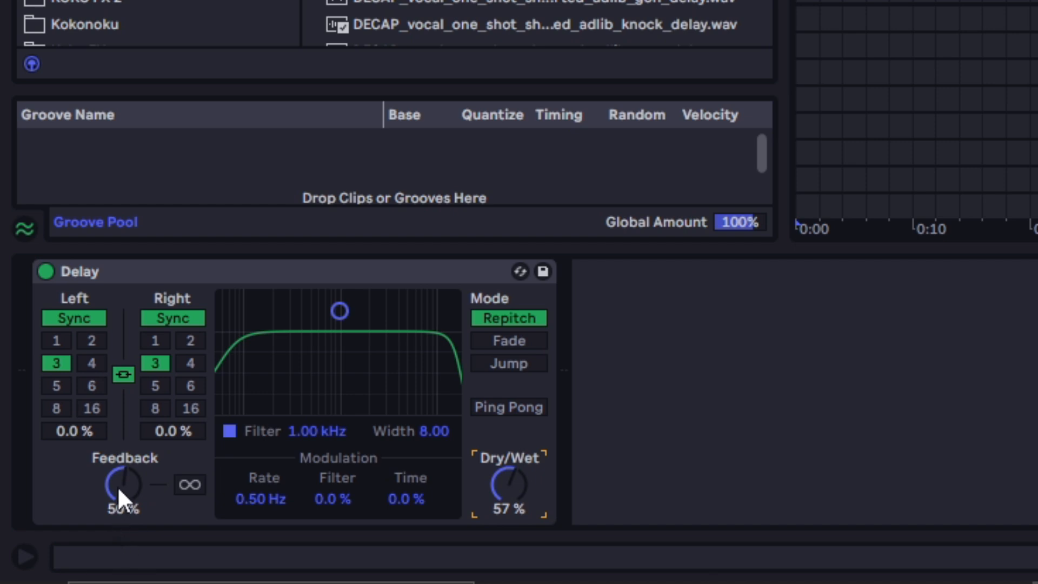
mouse_move(118, 486)
left_mouse_down()
mouse_move(118, 539)
mouse_move(118, 455)
mouse_move(118, 507)
mouse_move(118, 468)
mouse_move(117, 495)
left_mouse_up()
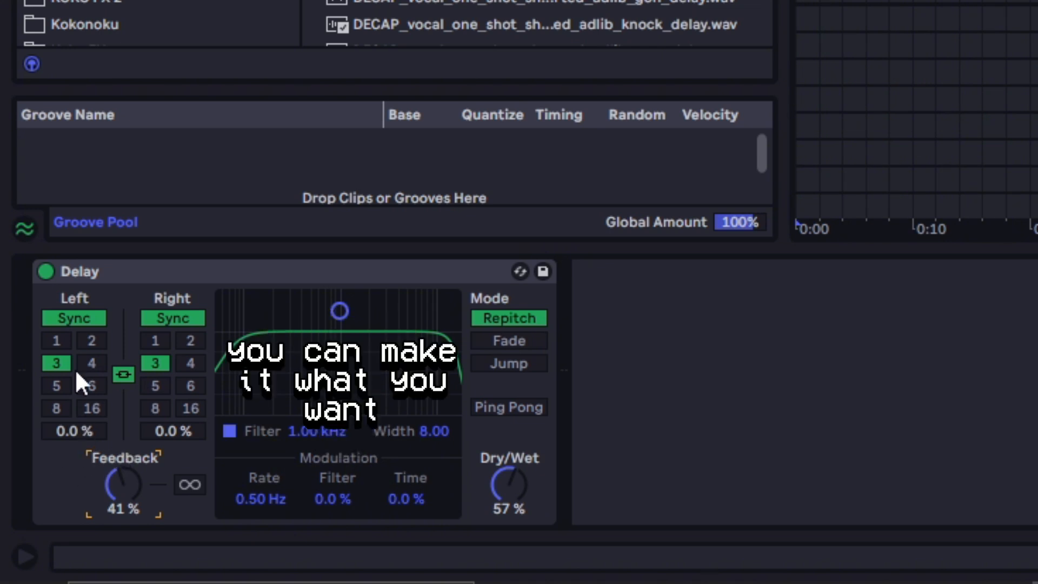
Try several linked delay times, settle on 5 sixteenths for the left channel, and unlink it from the right, leaving both offsets at 0.0%
left_click(92, 384)
left_click(92, 407)
left_click(52, 410)
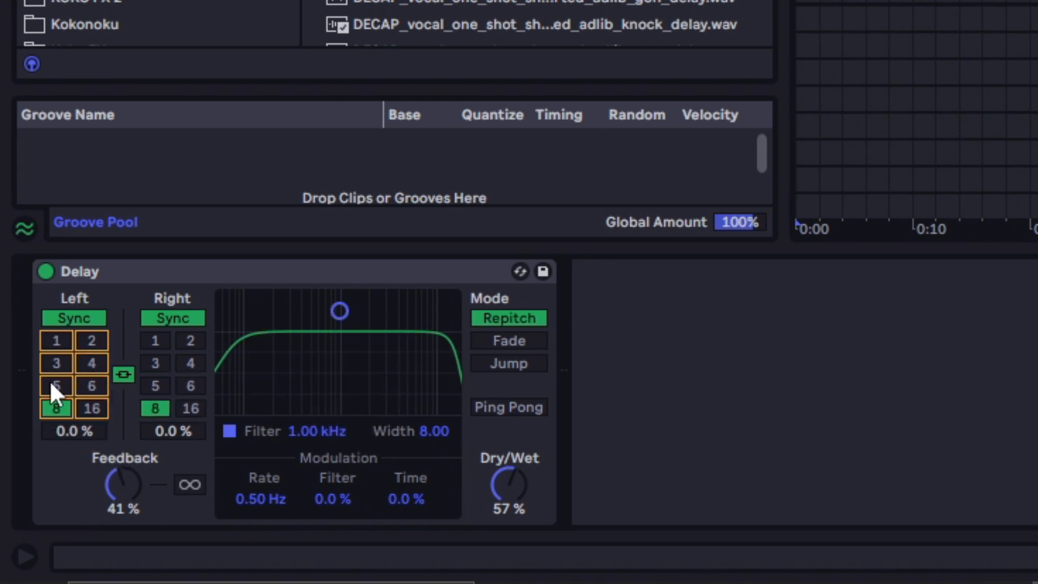
left_click(55, 386)
left_click(120, 374)
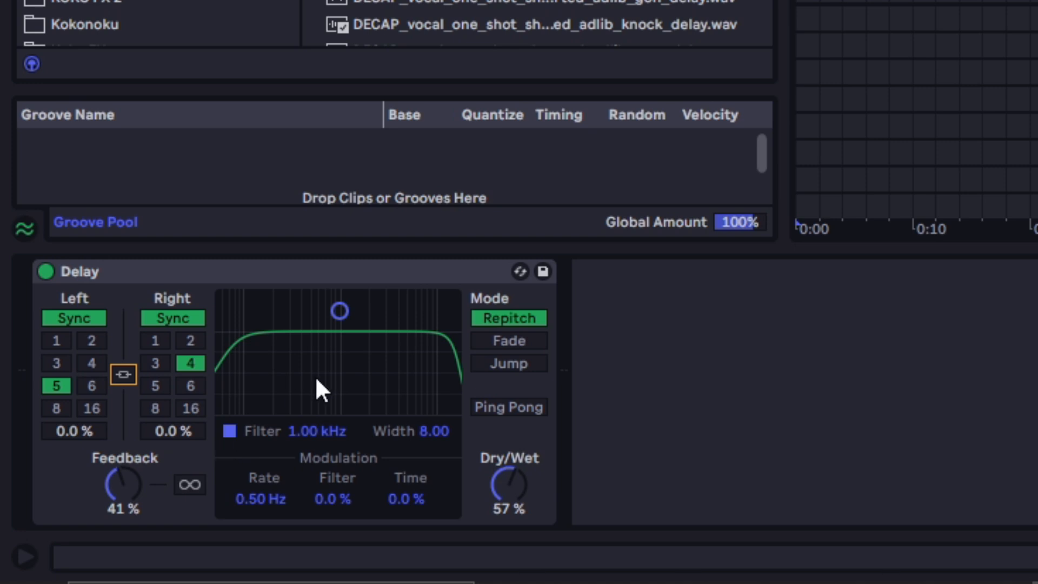
mouse_move(173, 431)
left_mouse_down()
mouse_move(173, 411)
mouse_move(173, 449)
mouse_move(173, 411)
mouse_move(173, 449)
mouse_move(173, 411)
mouse_move(173, 429)
left_mouse_up()
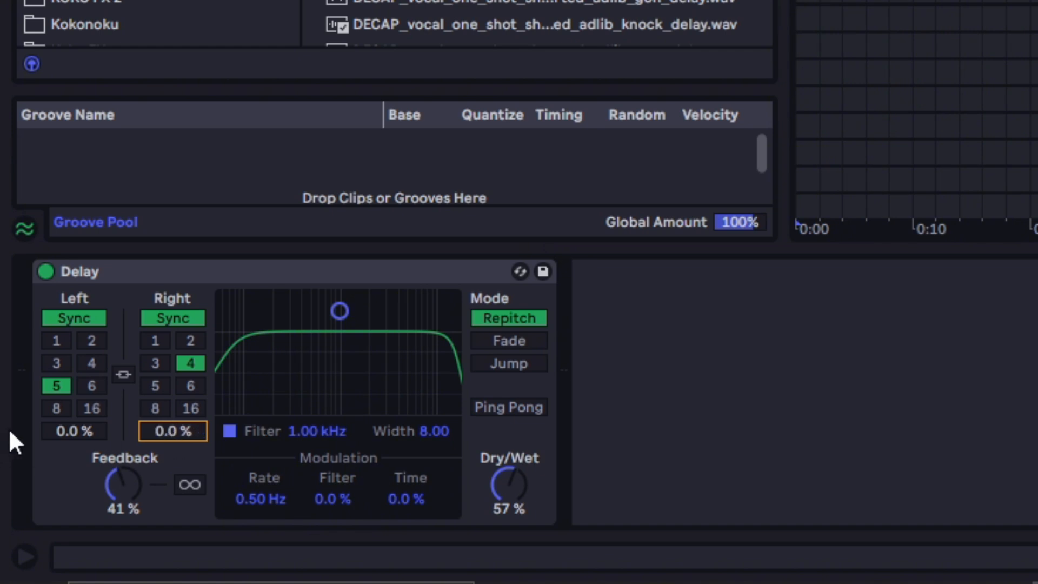
mouse_move(74, 431)
left_mouse_down()
mouse_move(74, 449)
mouse_move(74, 430)
left_mouse_up()
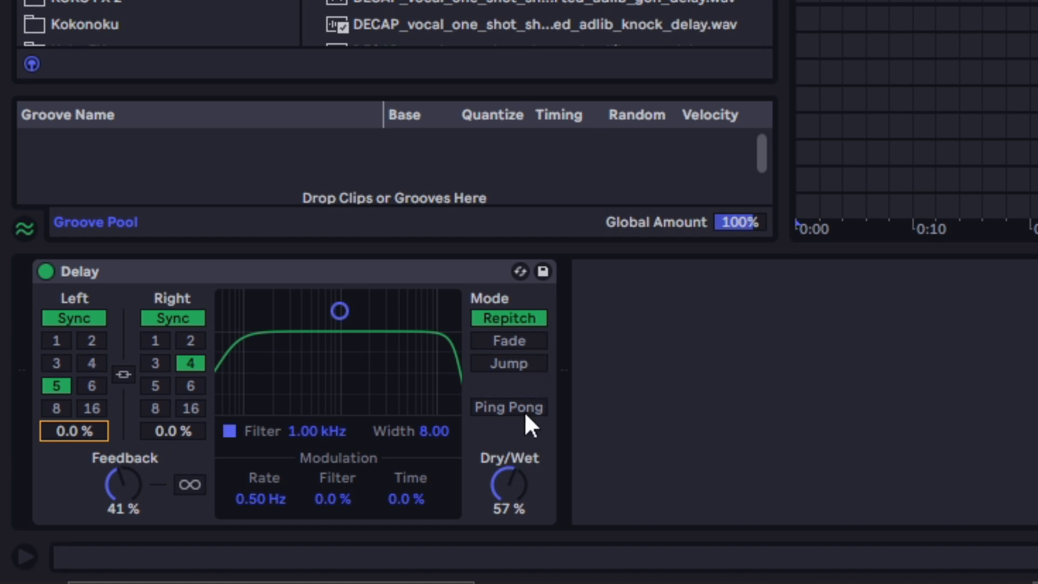
Switch the Delay's transition mode to Fade and finally to Jump
left_click(528, 342)
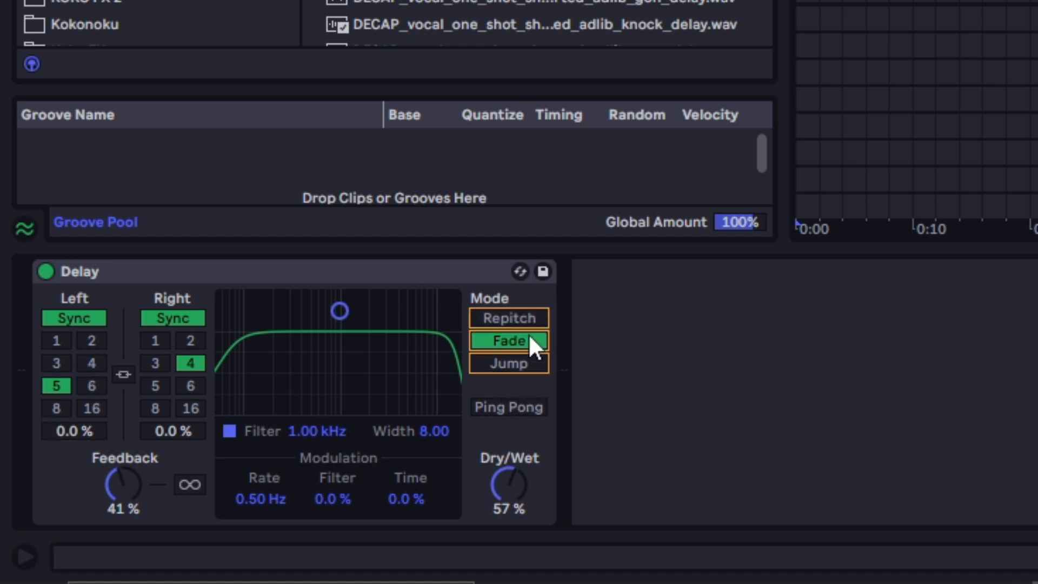
left_click(514, 370)
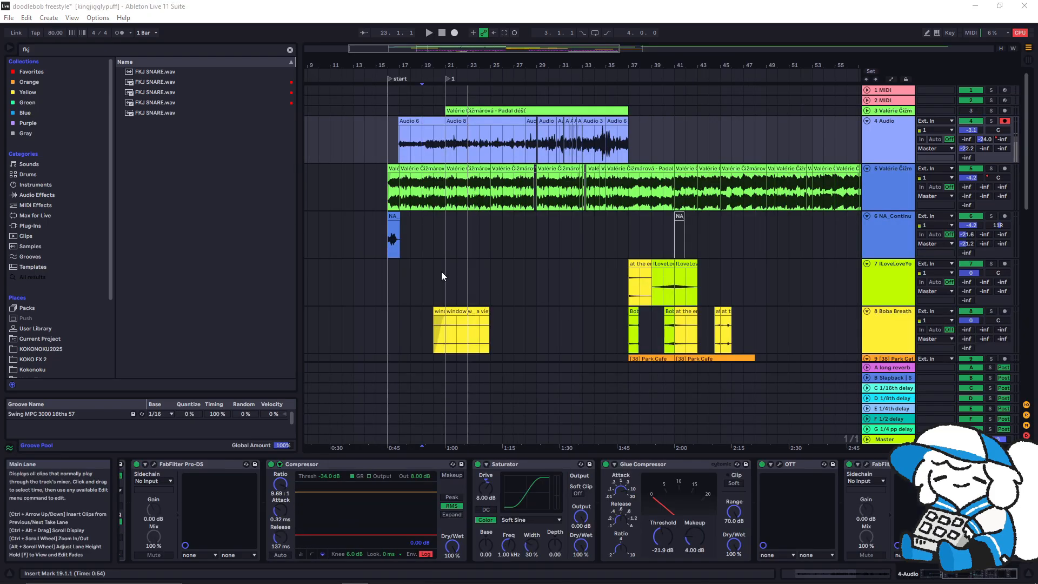
Play the arrangement from bar 21, at the start of the Audio 8 vocal clip, and stop around bar 24
scroll(400, 135, "up", 4)
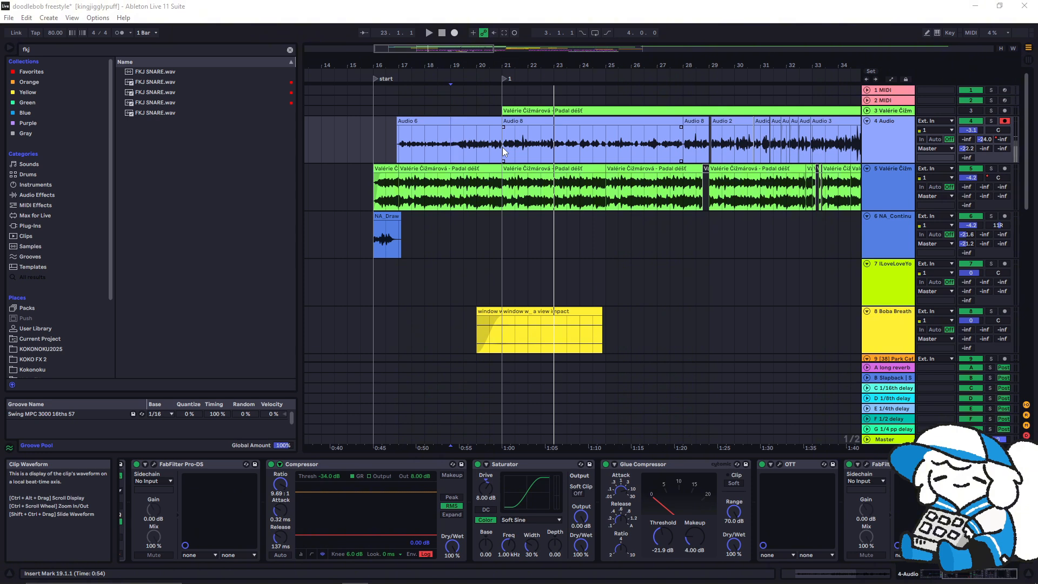
scroll(443, 219, "down", 4)
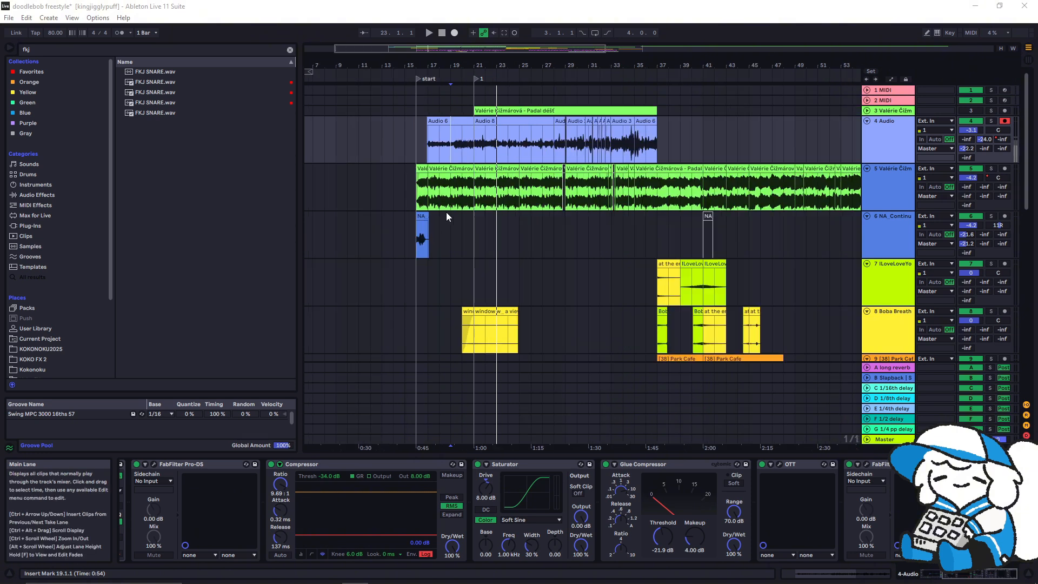
scroll(439, 216, "up", 4)
left_click(513, 144)
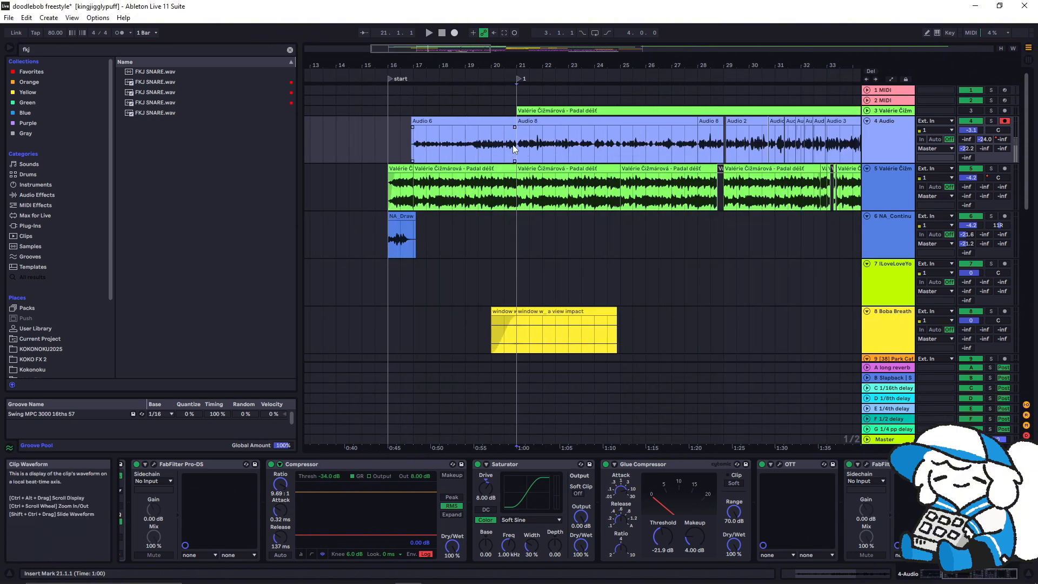
key("space")
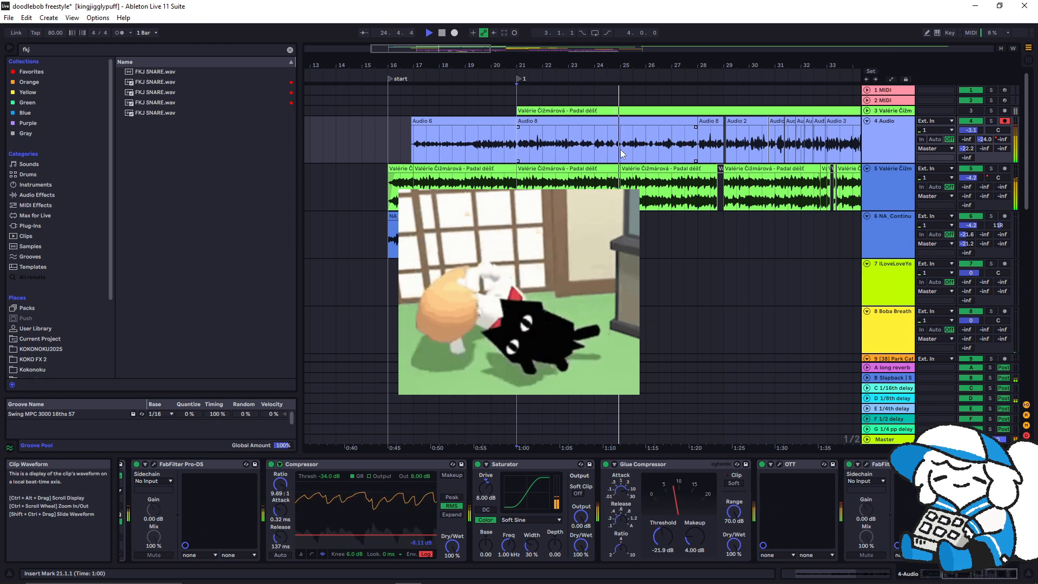
key("space")
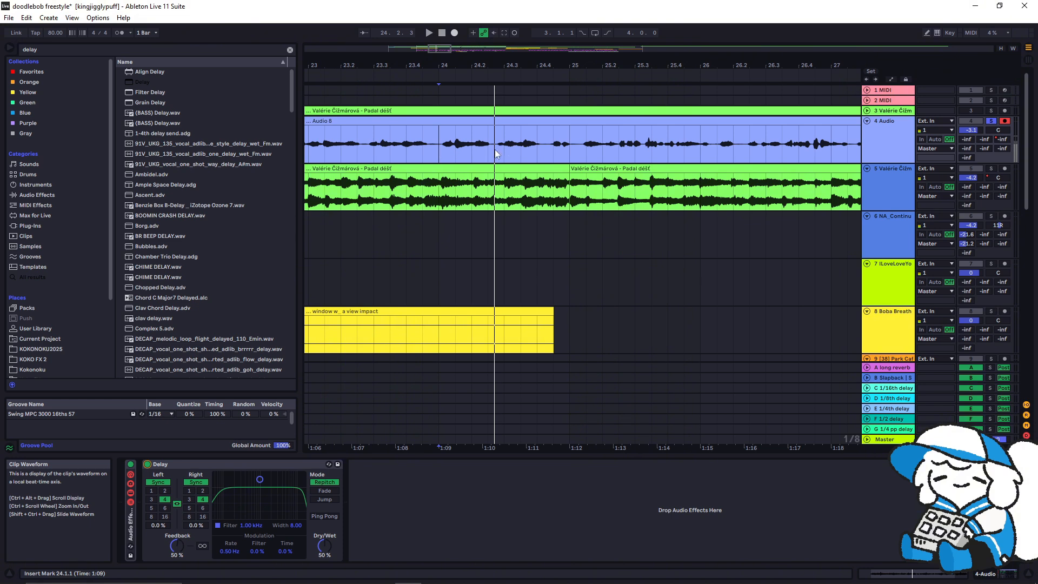
Split the Audio 8 vocal clip at 24.1.1 and 24.2.3, and delete the part after the second cut
left_click(495, 150)
key("ctrl+e")
left_click(439, 148)
key("ctrl+e")
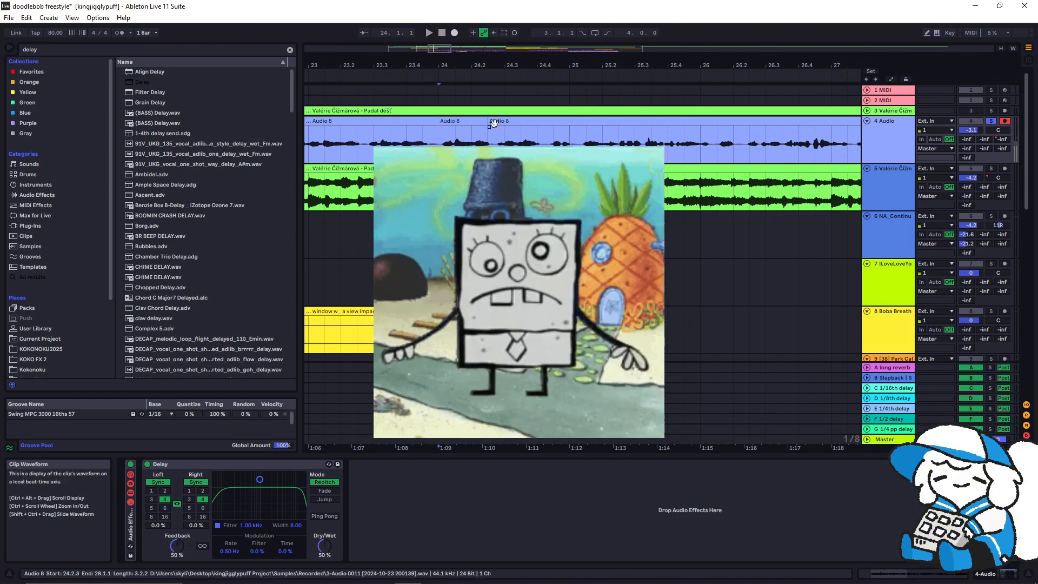
left_click(494, 123)
key("Delete")
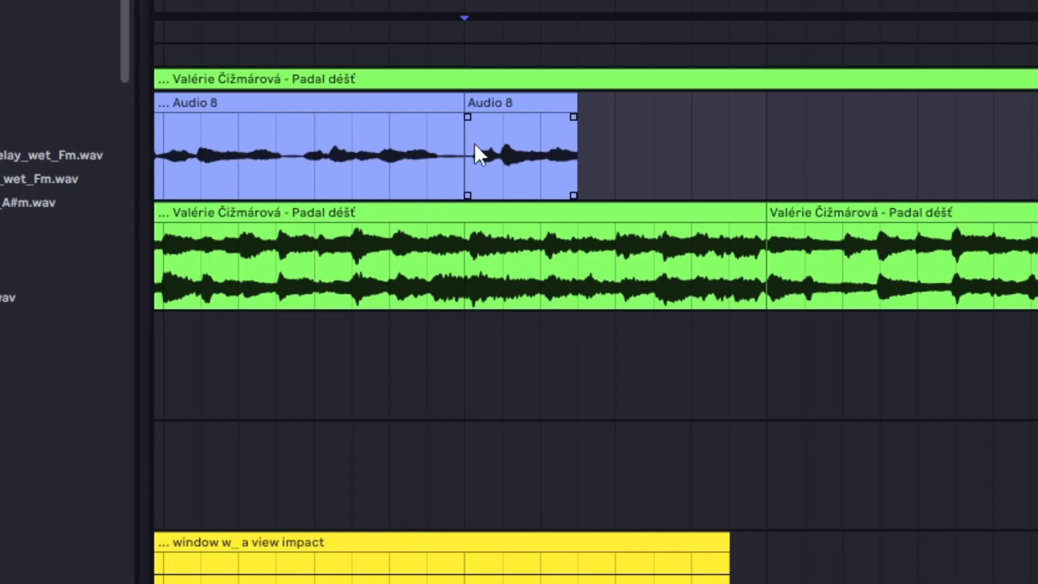
Play the short vocal clip and audition linked delay times of 6, 16, 2, 4 and 6 sixteenths in Repitch mode
key("space")
left_click(313, 457)
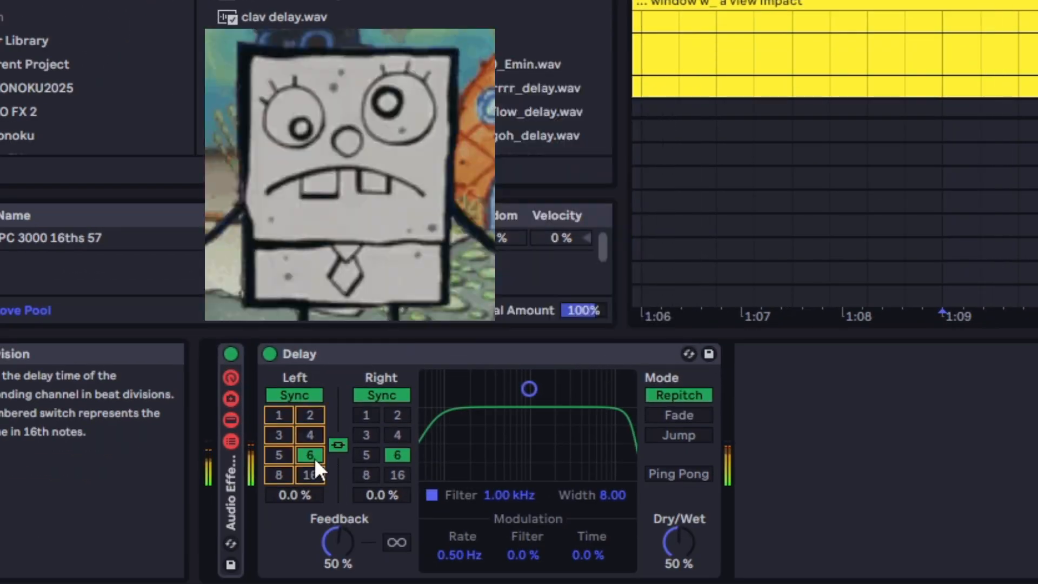
left_click(310, 476)
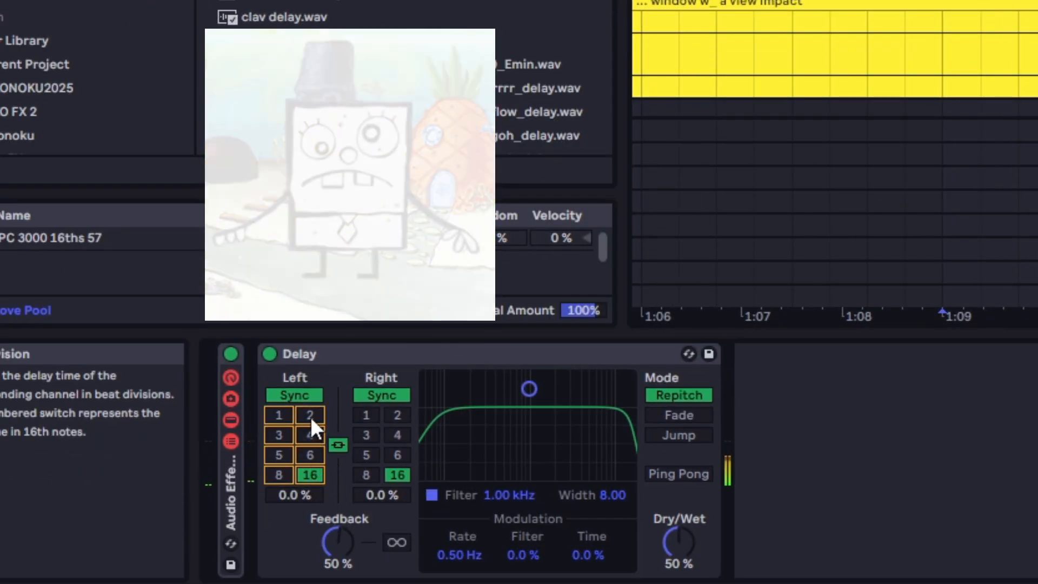
left_click(311, 417)
left_click(313, 433)
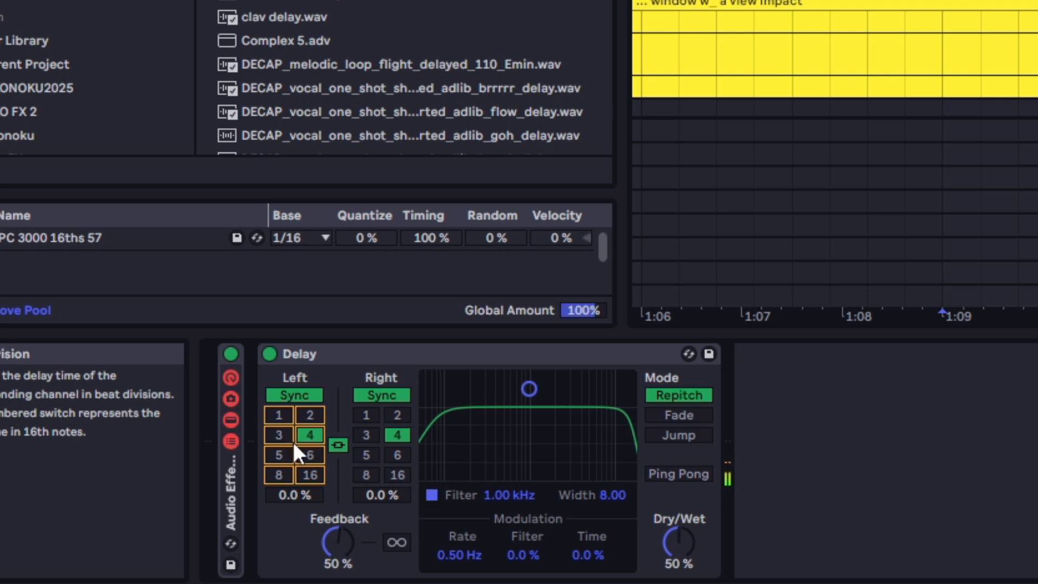
left_click(309, 456)
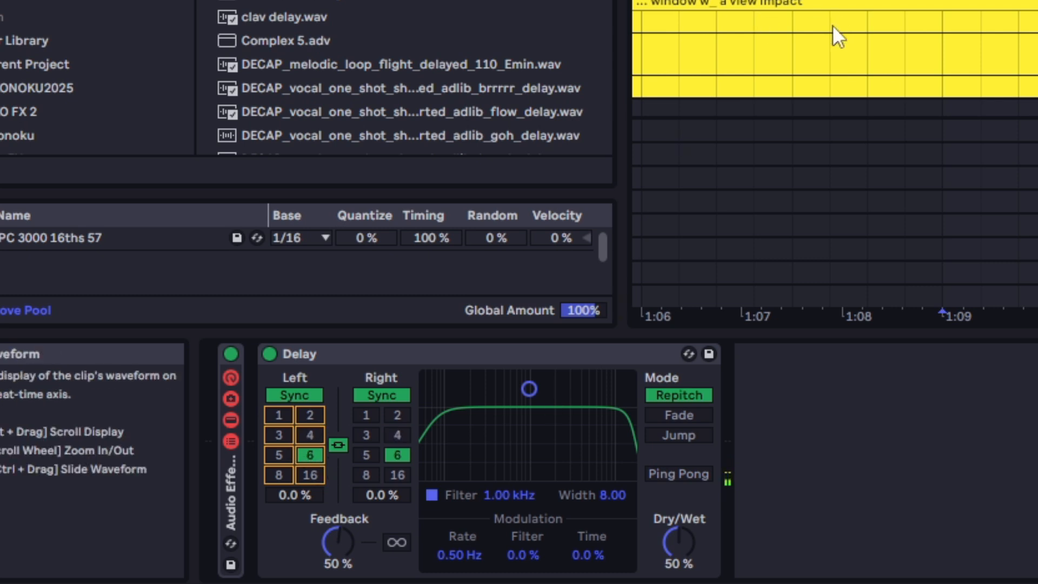
Switch the Delay to Fade mode and audition linked delay times of 2, 4, 16, 6 and 4 sixteenths
left_click(673, 417)
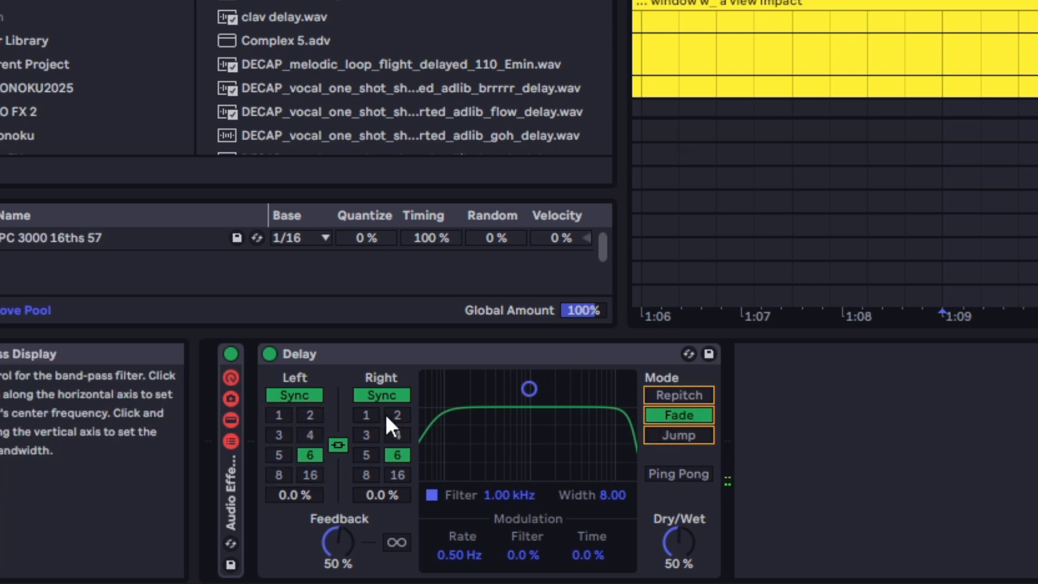
left_click(308, 414)
left_click(309, 434)
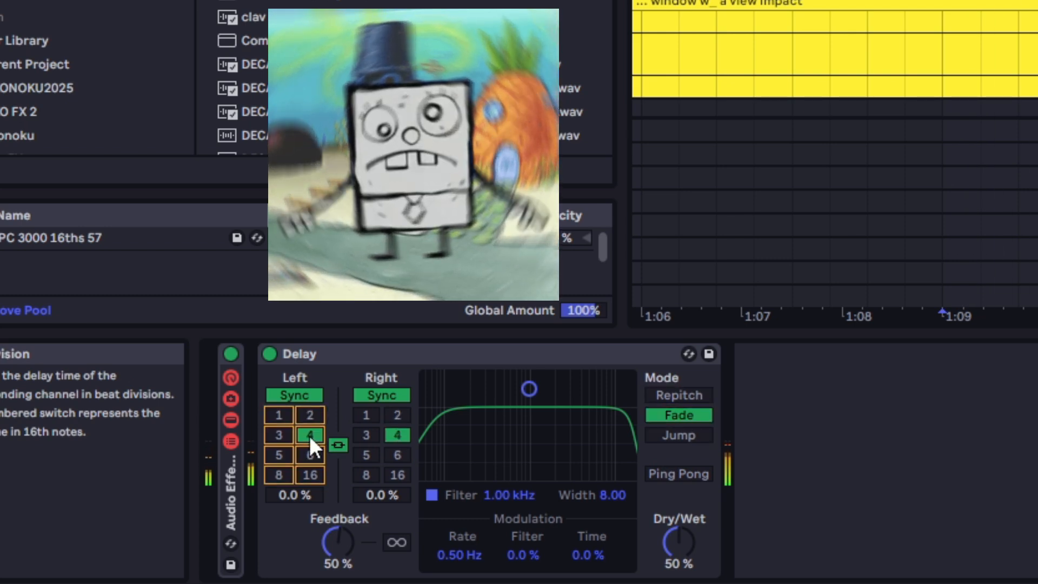
left_click(309, 474)
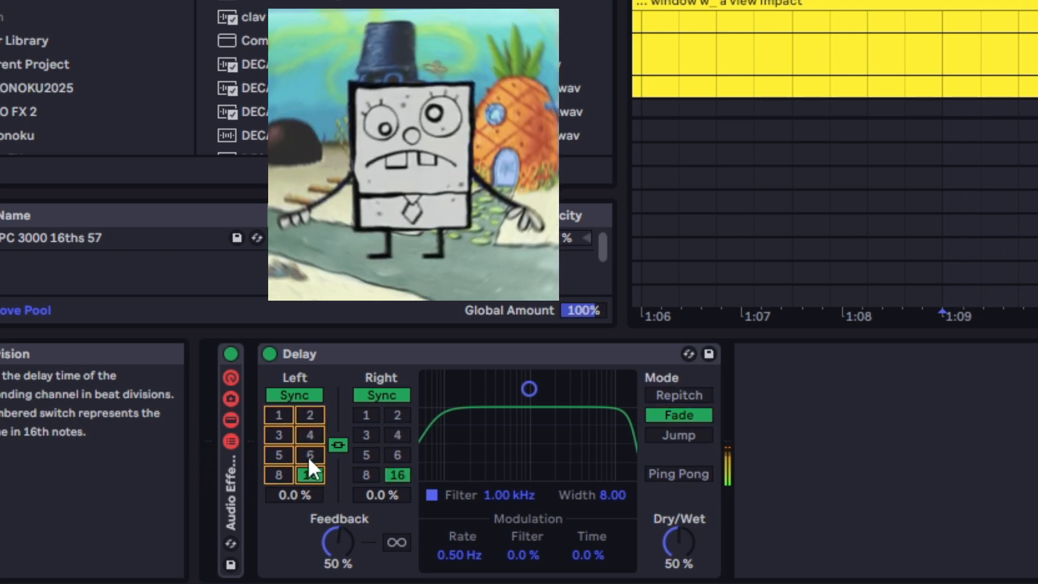
left_click(308, 456)
left_click(310, 431)
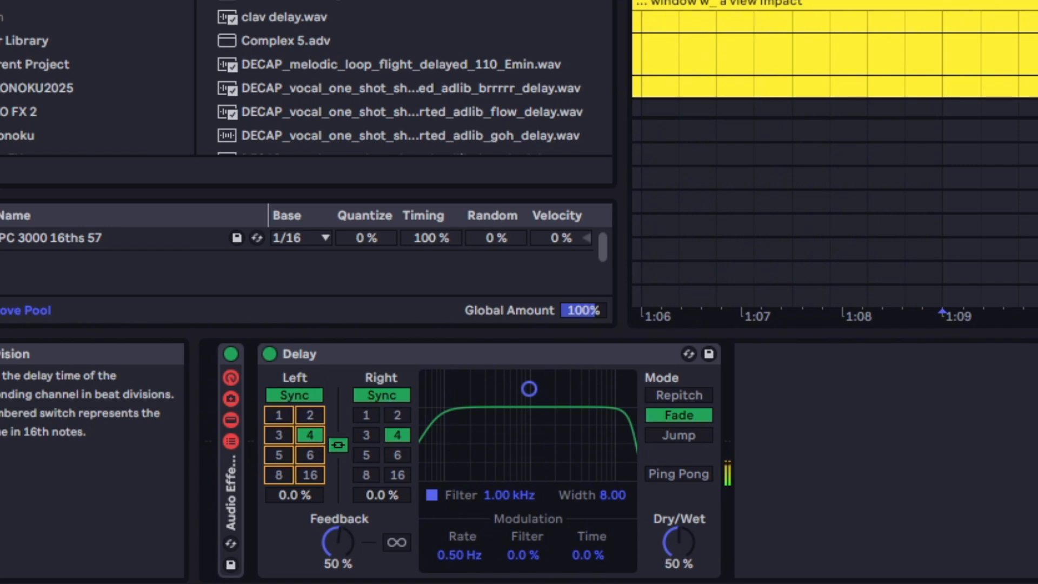
Switch the Delay to Jump mode and audition linked delay times of 2, 6, 16, 4 and 2 sixteenths
left_click(674, 432)
left_click(311, 415)
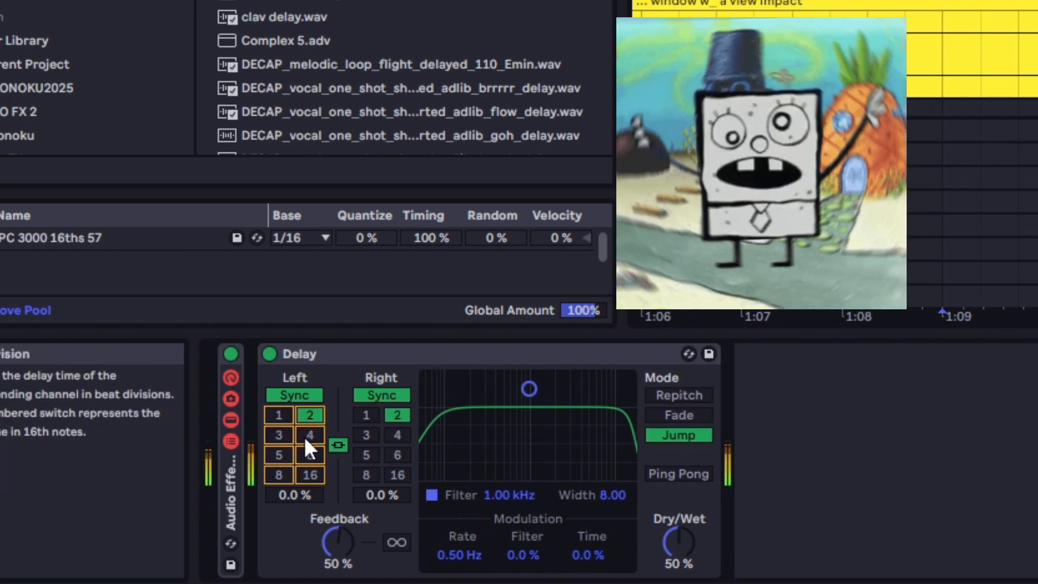
left_click(310, 457)
left_click(309, 472)
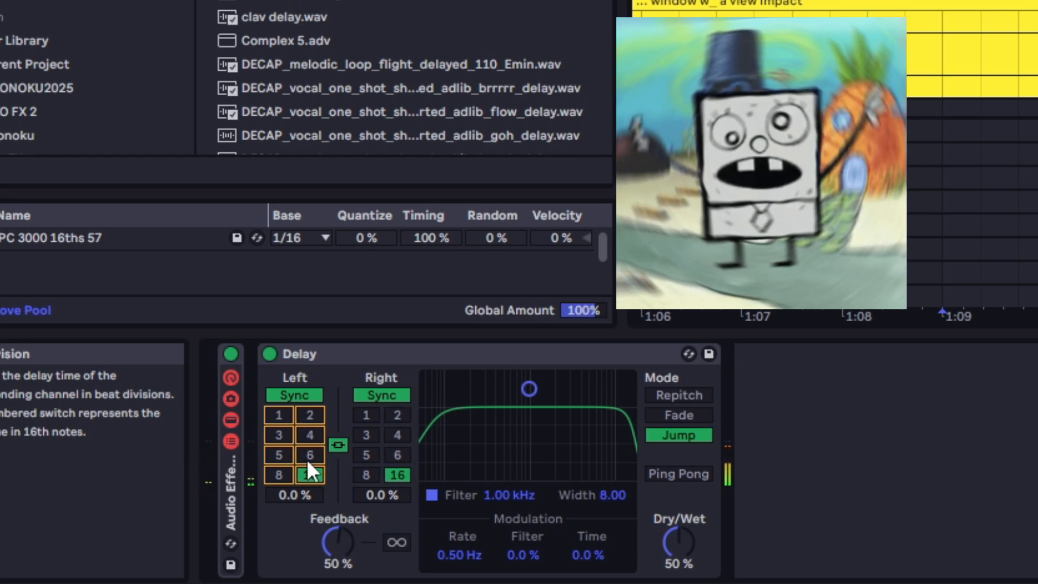
left_click(310, 437)
left_click(315, 415)
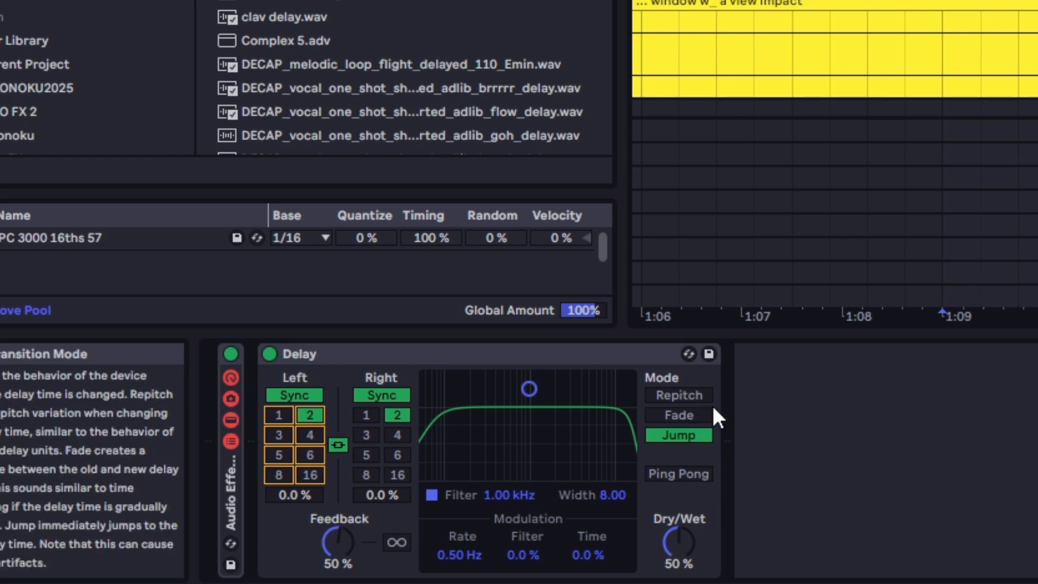
Return the Delay to Repitch mode and audition linked delay times of 4 and 8 sixteenths
left_click(692, 394)
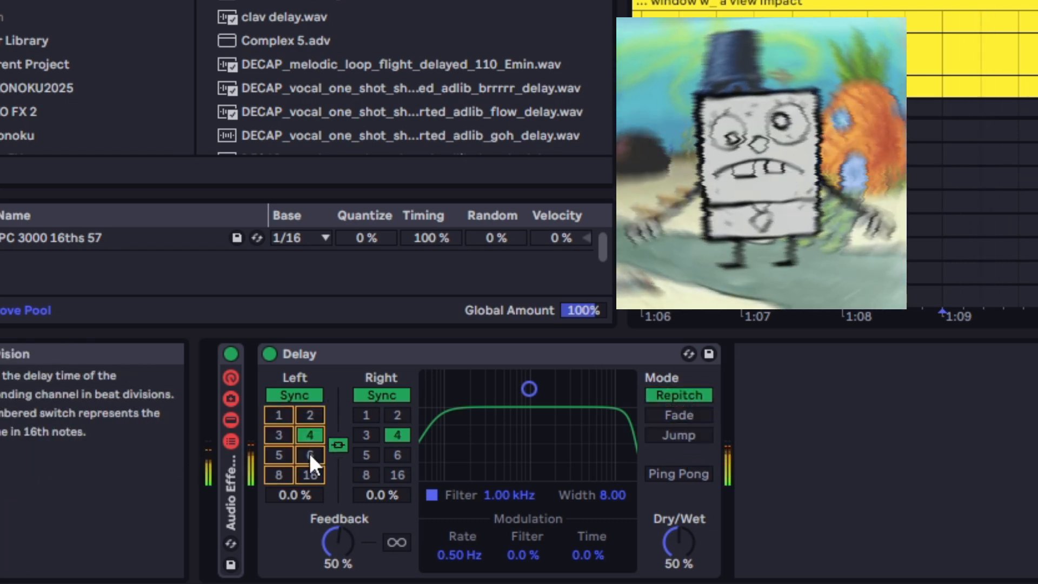
left_click(277, 474)
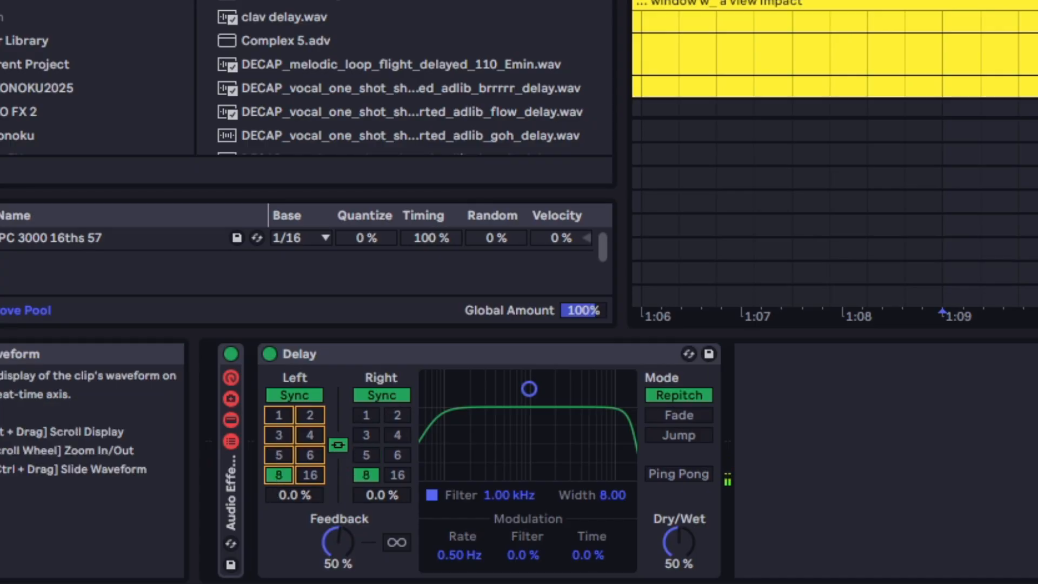
Switch the Delay to Fade mode, step through several linked delay times, and end on 4 sixteenths
left_click(686, 412)
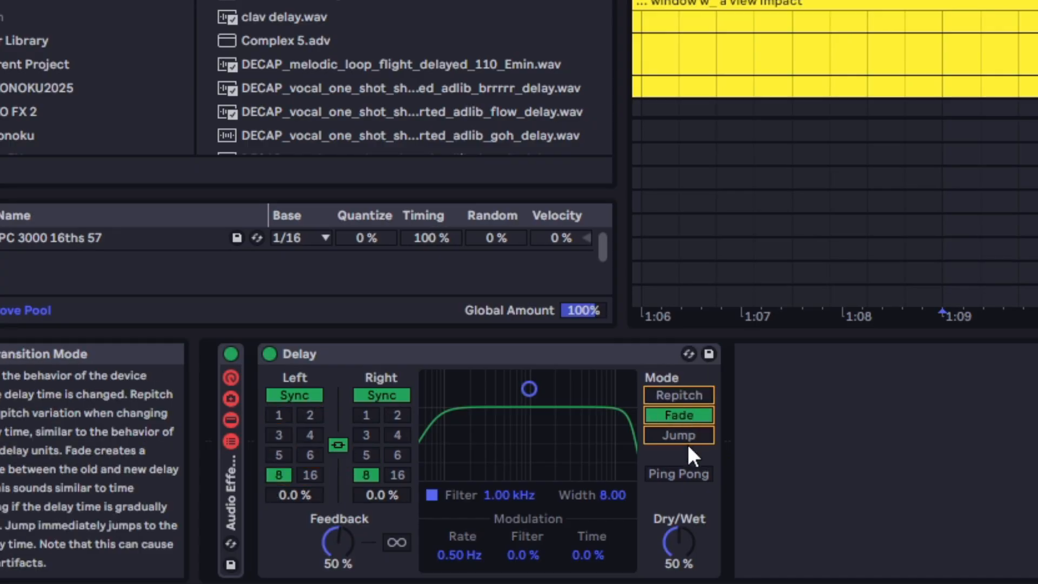
left_click(308, 432)
left_click(371, 413)
left_click(310, 414)
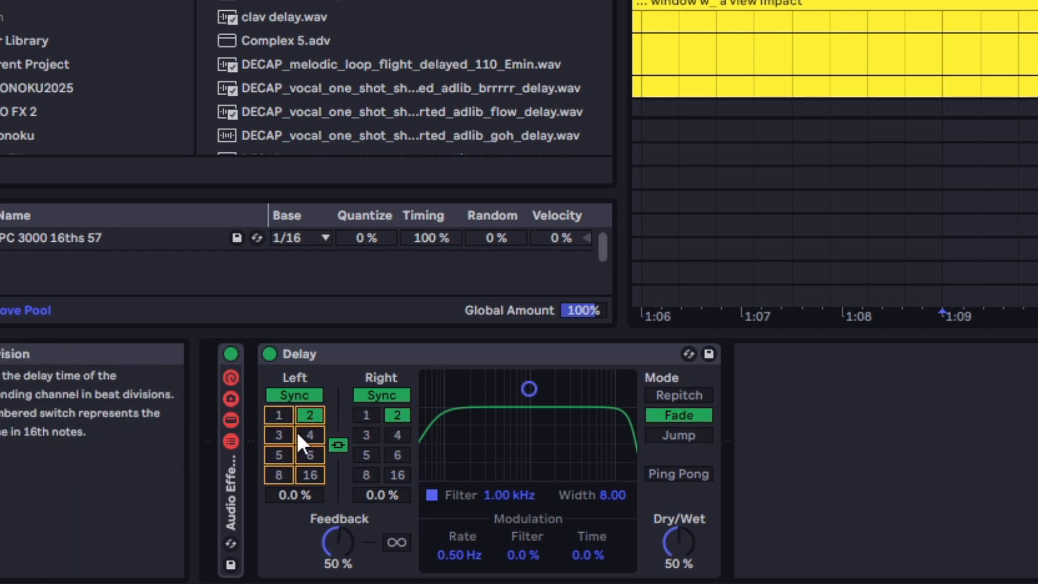
left_click(278, 435)
left_click(308, 435)
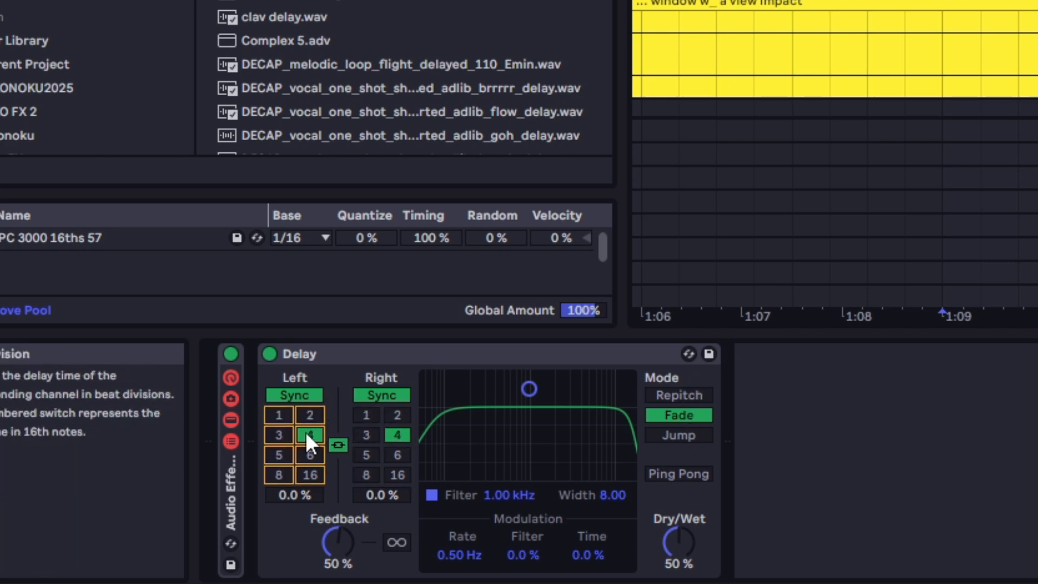
Cycle the Delay's transition mode through Jump and Fade, ending on Repitch
left_click(693, 436)
left_click(690, 412)
left_click(692, 399)
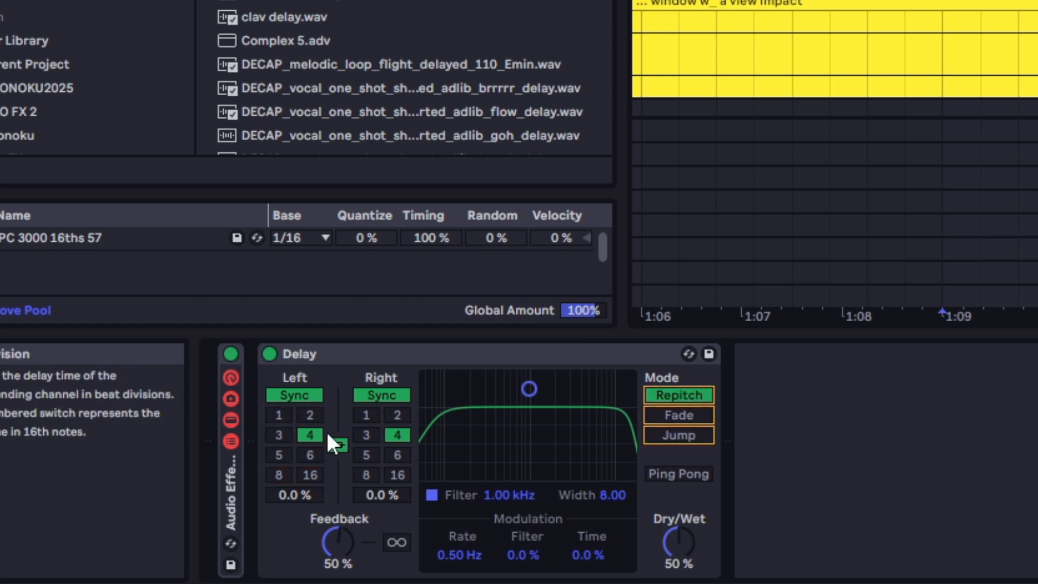
Audition linked delay times of 16, 8, 6, 5, 4, 3 and 2 sixteenths in Repitch mode
left_click(309, 452)
left_click(300, 475)
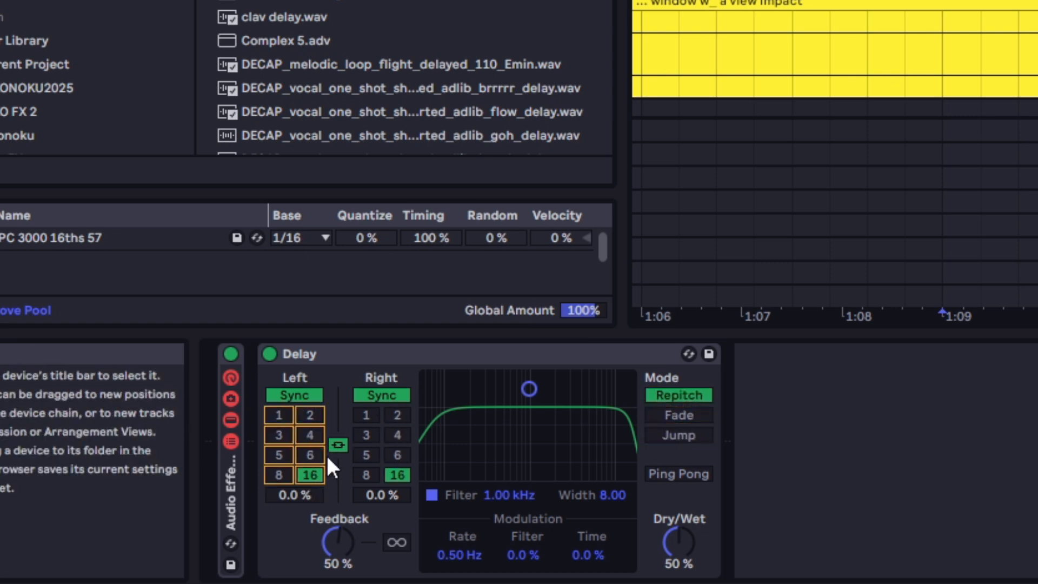
left_click(272, 476)
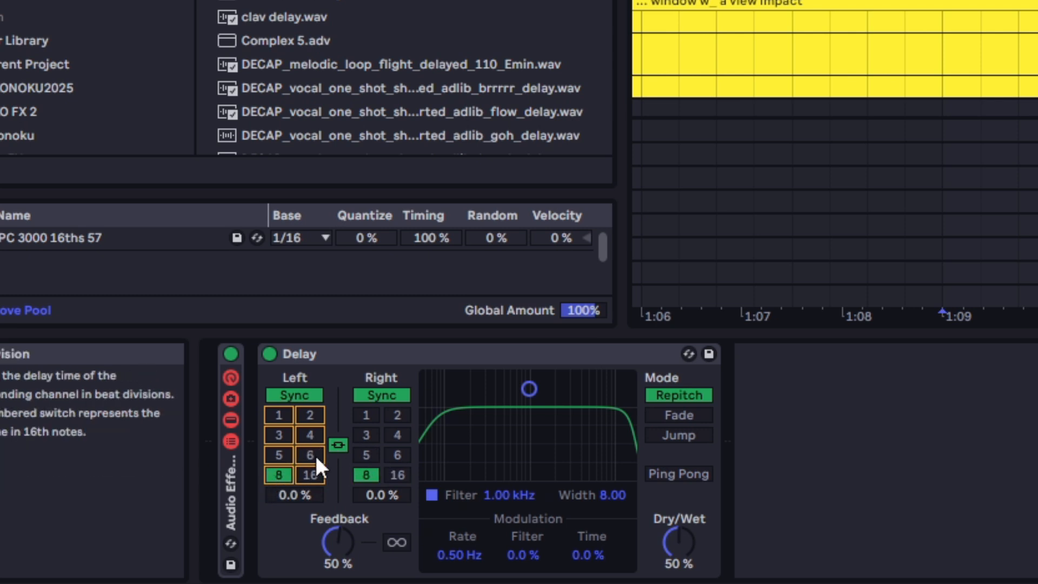
left_click(310, 453)
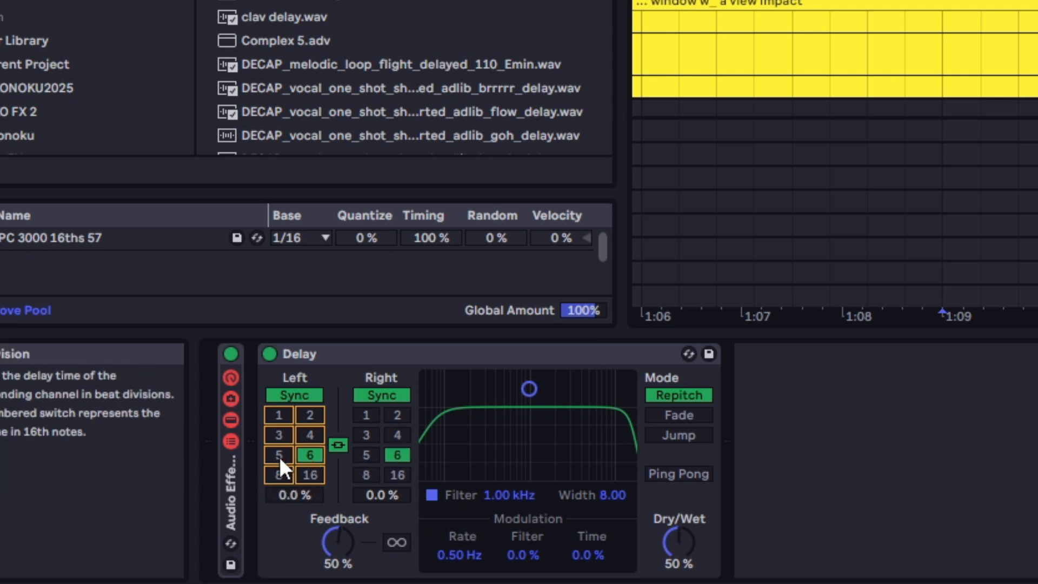
left_click(281, 454)
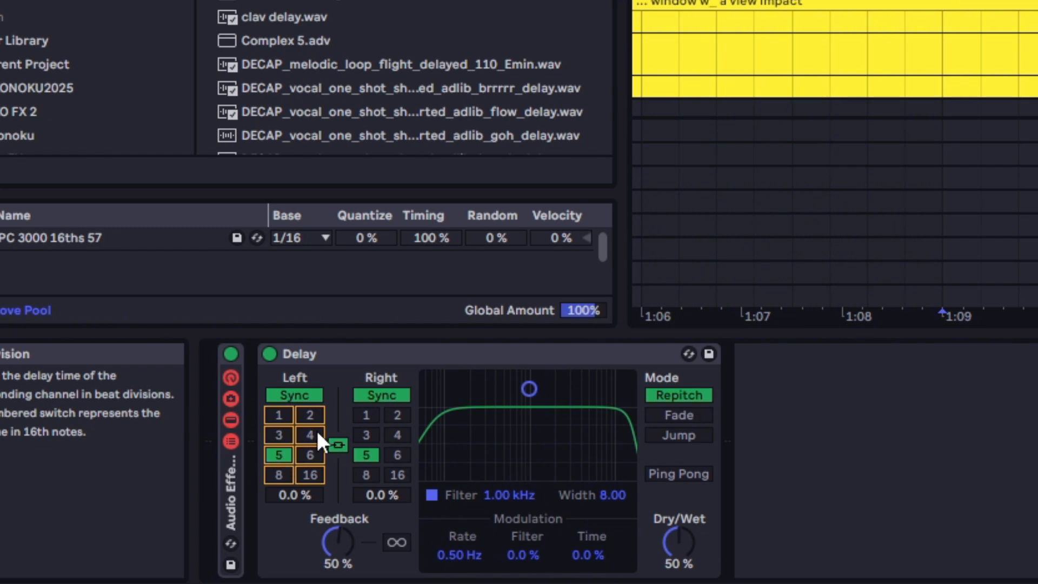
left_click(317, 431)
left_click(283, 436)
left_click(308, 415)
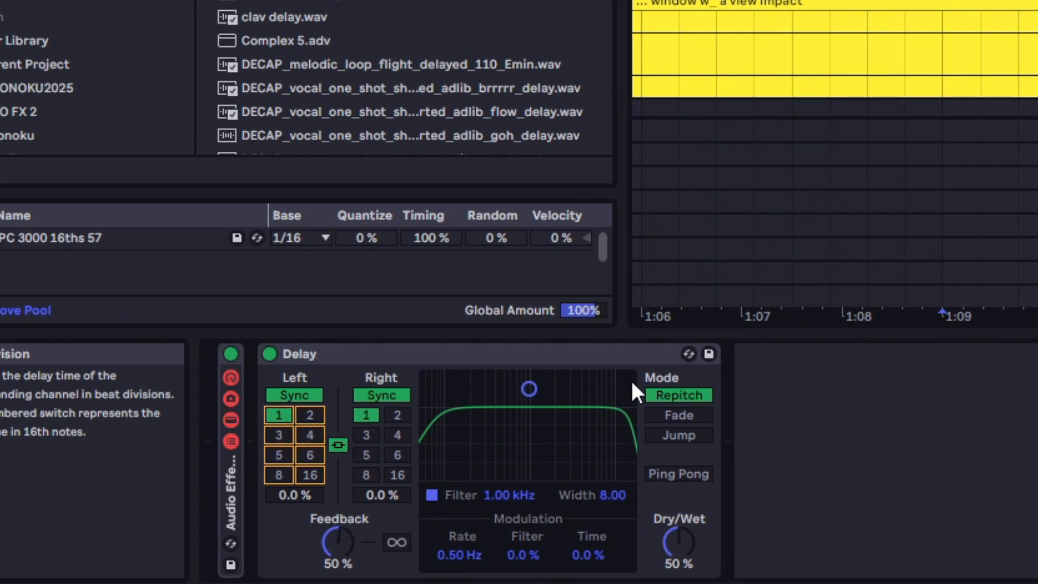
Turn on Ping Pong for the Delay and play the vocal clip to audition it
left_click(678, 474)
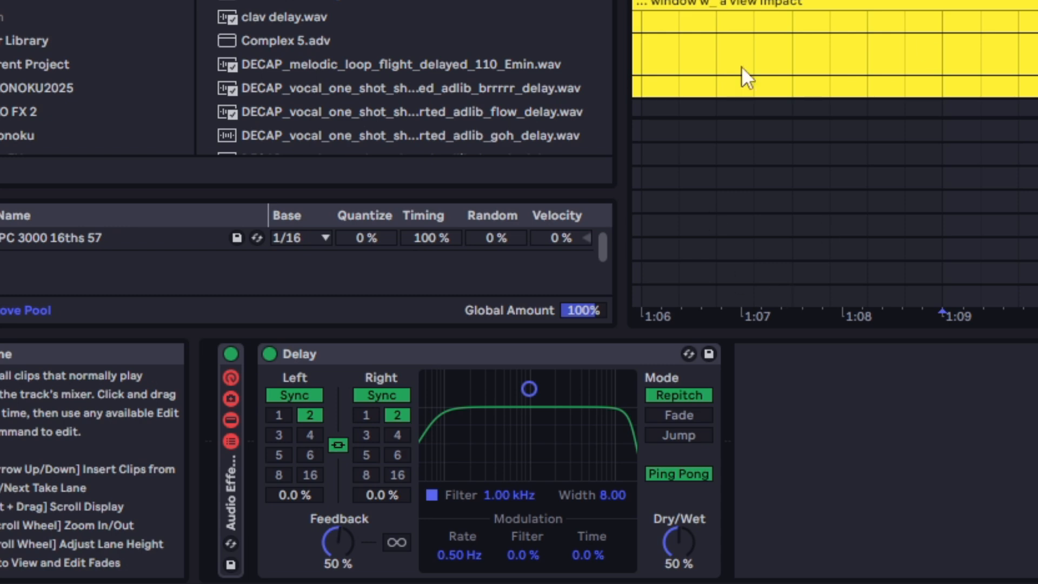
key("space")
key("space")
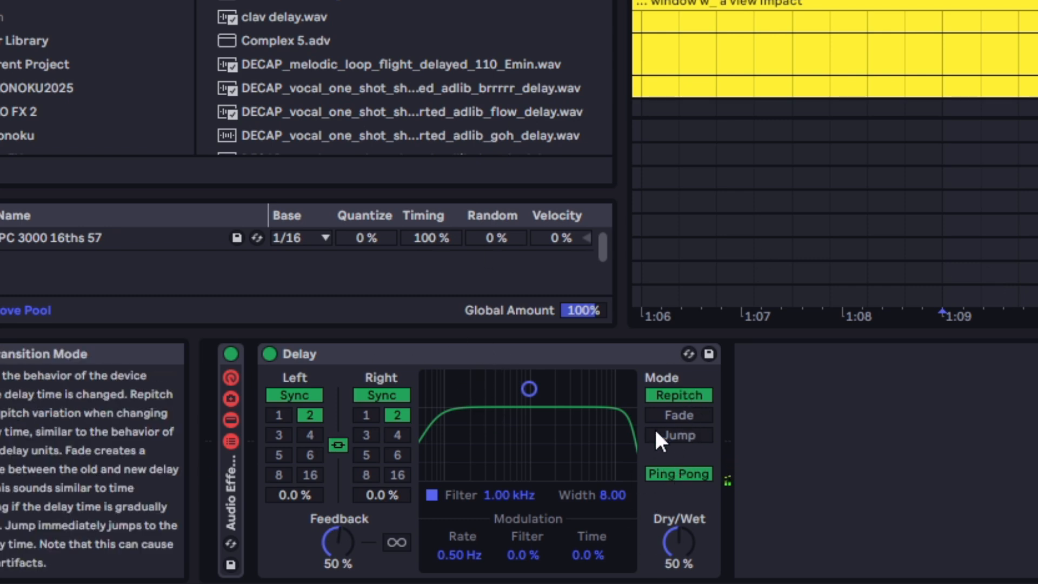
Play the clip with Ping Pong and step through linked delay times of 4, 1, 5 and 8 sixteenths
key("space")
left_click(310, 432)
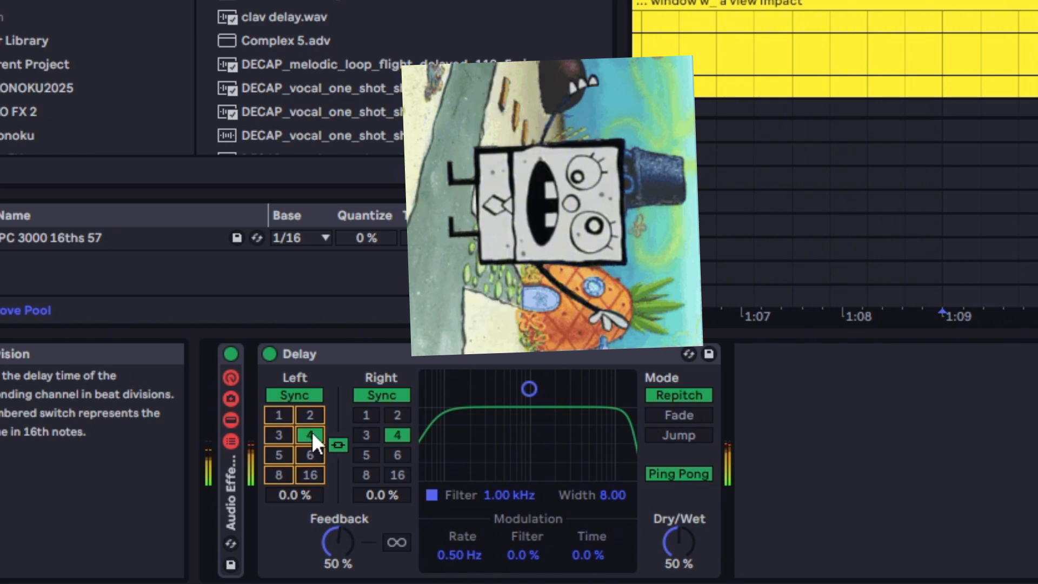
left_click(278, 412)
left_click(279, 454)
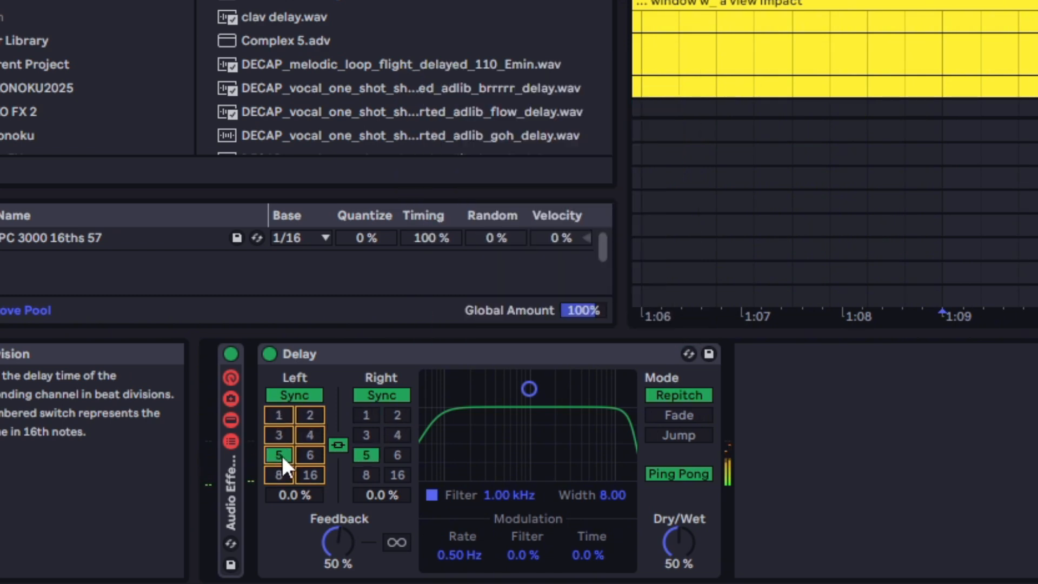
left_click(280, 475)
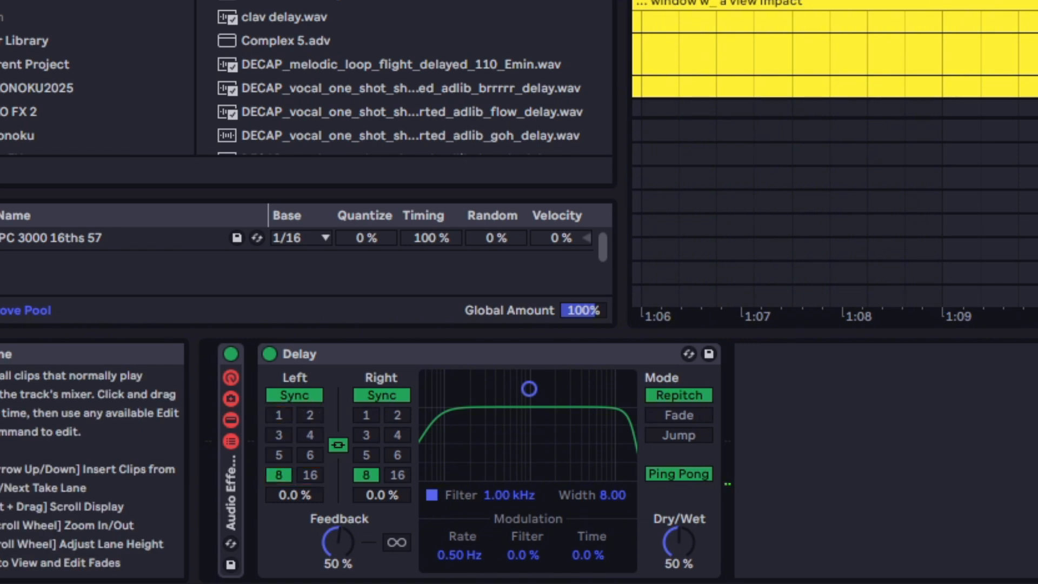
Sweep the Delay's band-pass filter through 50 Hz and 18 kHz, and settle on 5.45 kHz with a width of 5.75
left_click_drag(537, 397, 426, 378)
key("space")
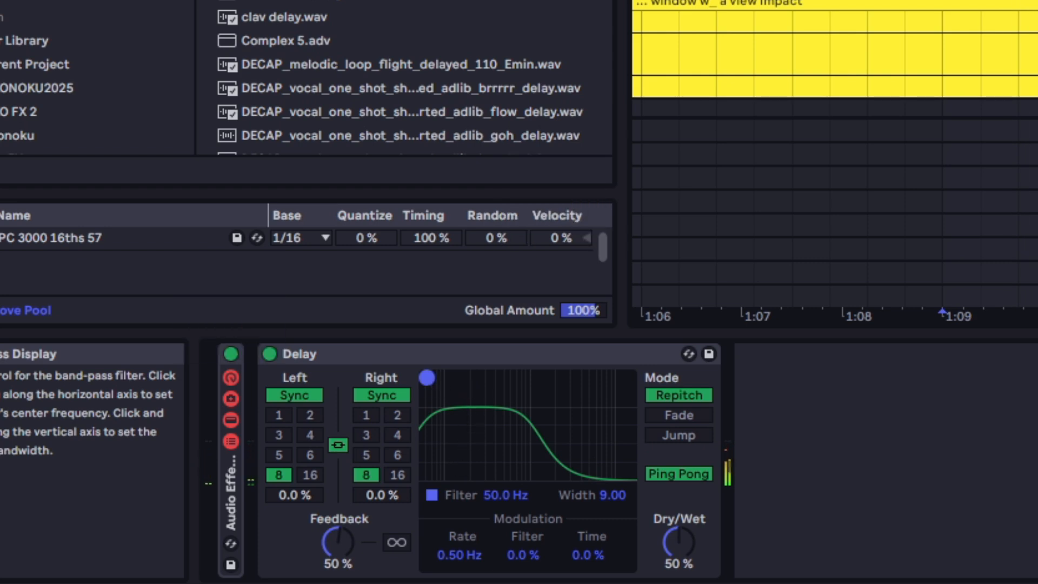
left_click_drag(427, 378, 629, 389)
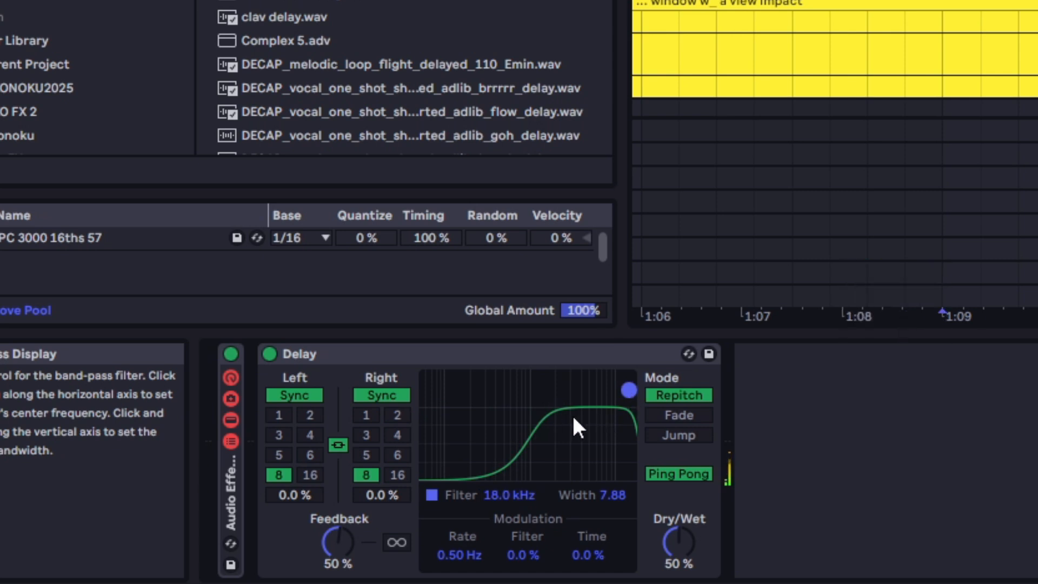
left_click_drag(628, 390, 587, 413)
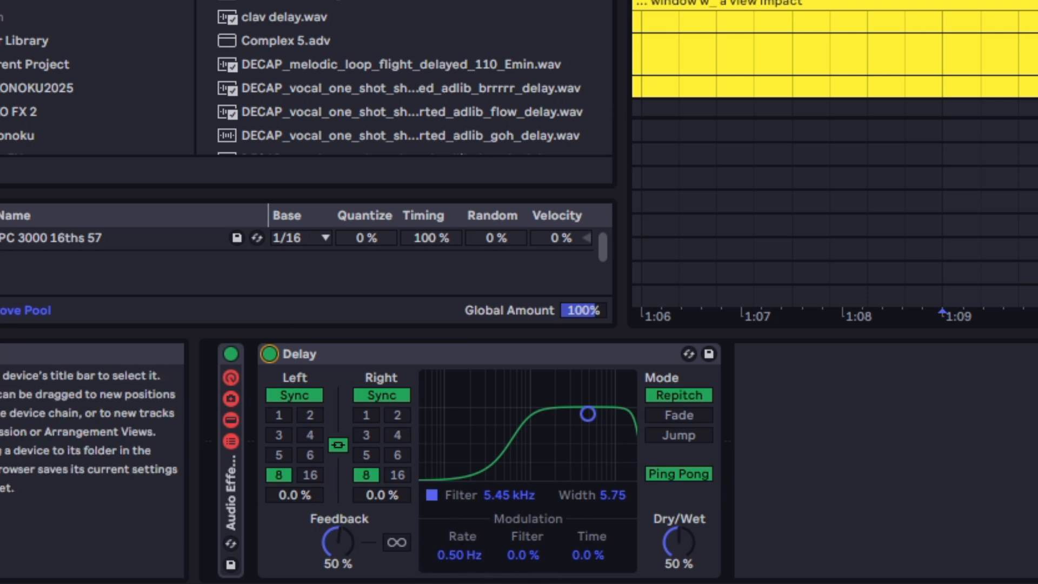
Set the Delay's modulation rate to 40 Hz and filter modulation to 45 %, and toggle the device off and on
left_click_drag(464, 555, 519, 550)
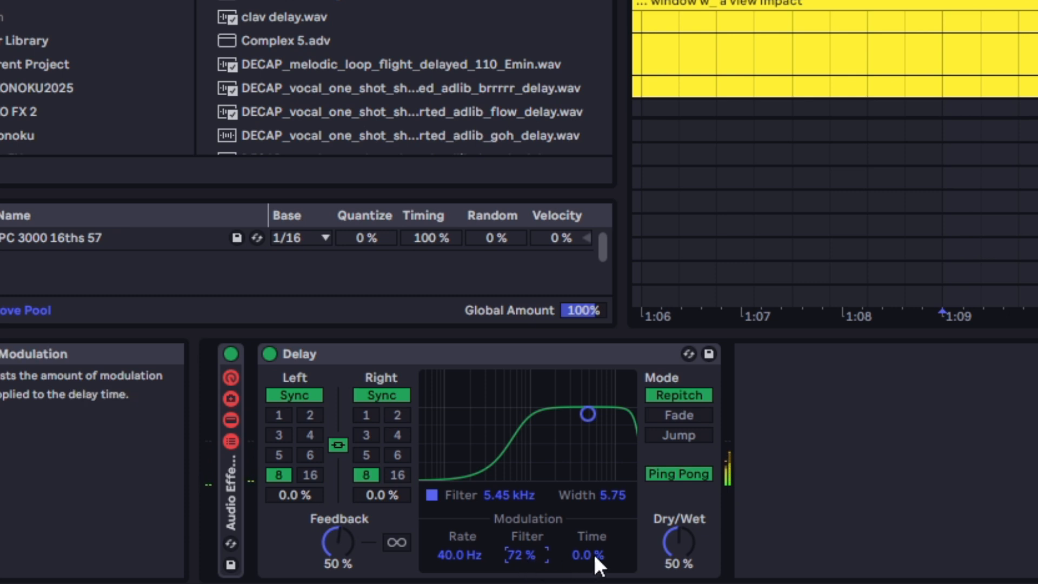
left_click_drag(592, 553, 591, 579)
left_click_drag(534, 558, 533, 557)
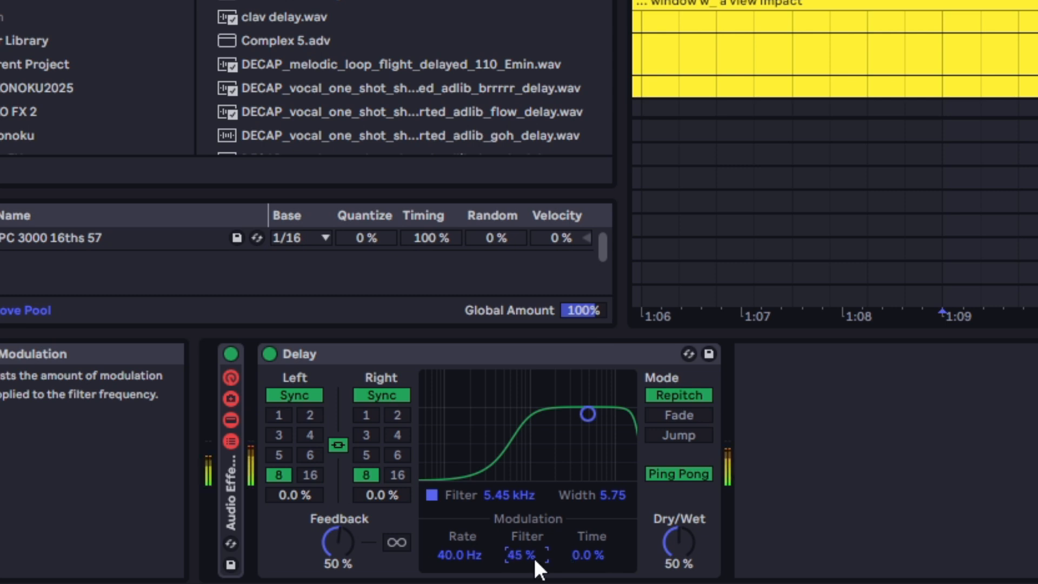
left_click(269, 354)
left_click(270, 355)
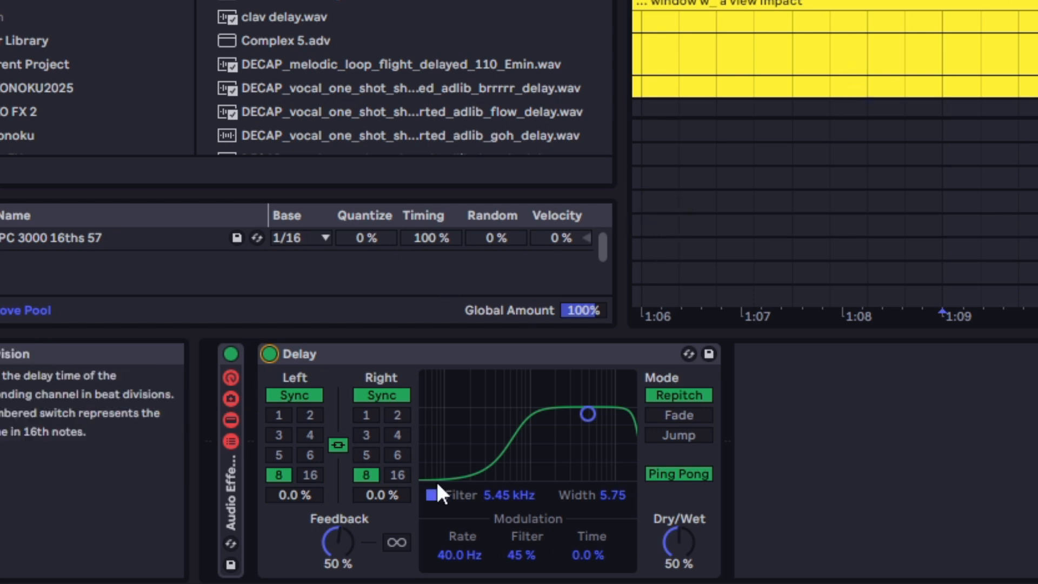
Raise the Delay's Dry/Wet to 80 %, and bring it back down to 48 %
mouse_move(677, 546)
left_mouse_down()
mouse_move(677, 514)
mouse_move(677, 573)
mouse_move(677, 530)
left_mouse_up()
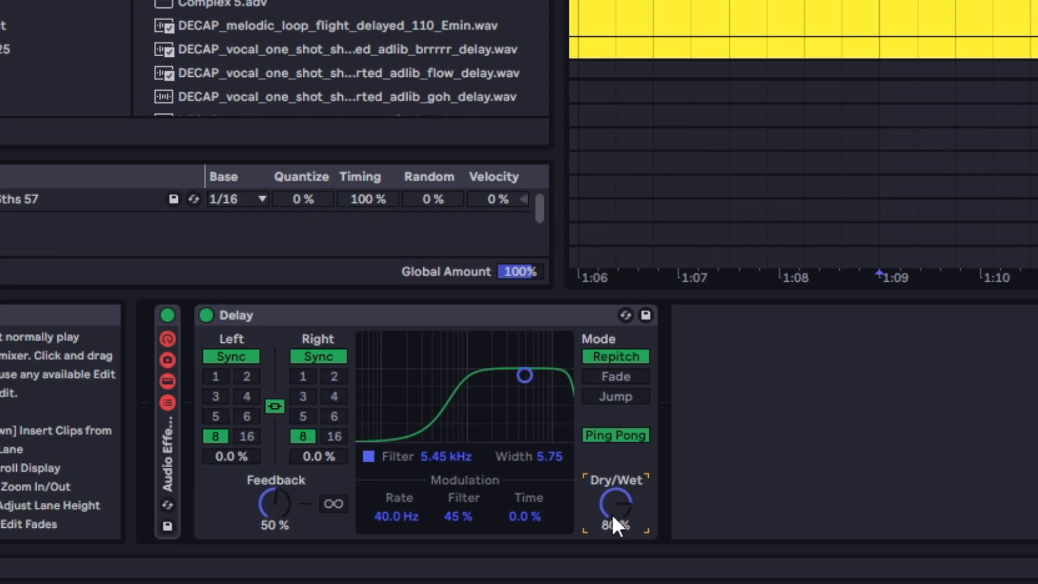
left_click_drag(324, 546, 324, 552)
left_click_drag(616, 504, 616, 514)
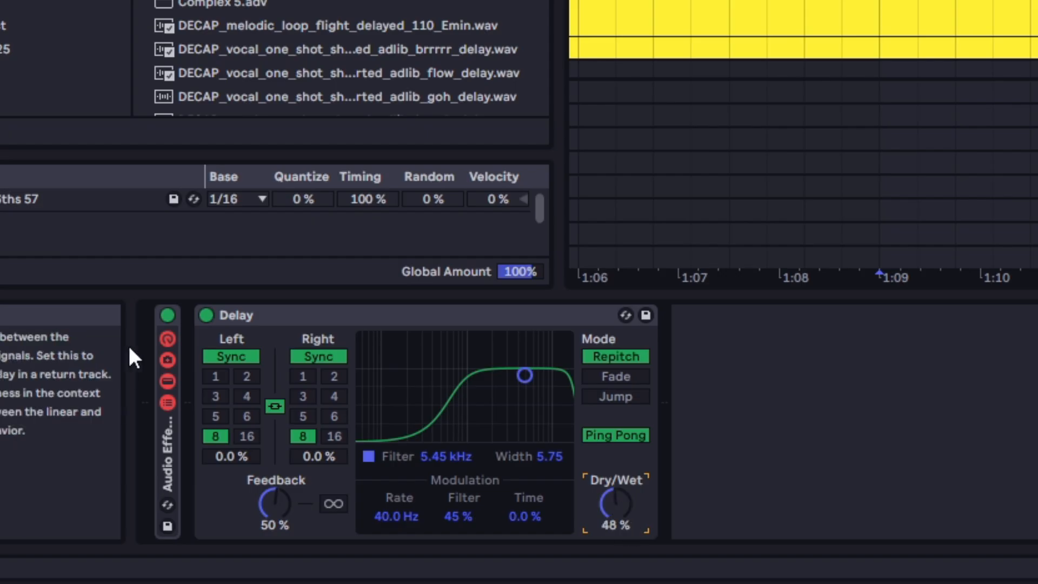
Step through linked delay times of 2, 4 and 6 sixteenths, settle on 4, and lower the Feedback to 38 %
left_click(246, 378)
left_click(246, 398)
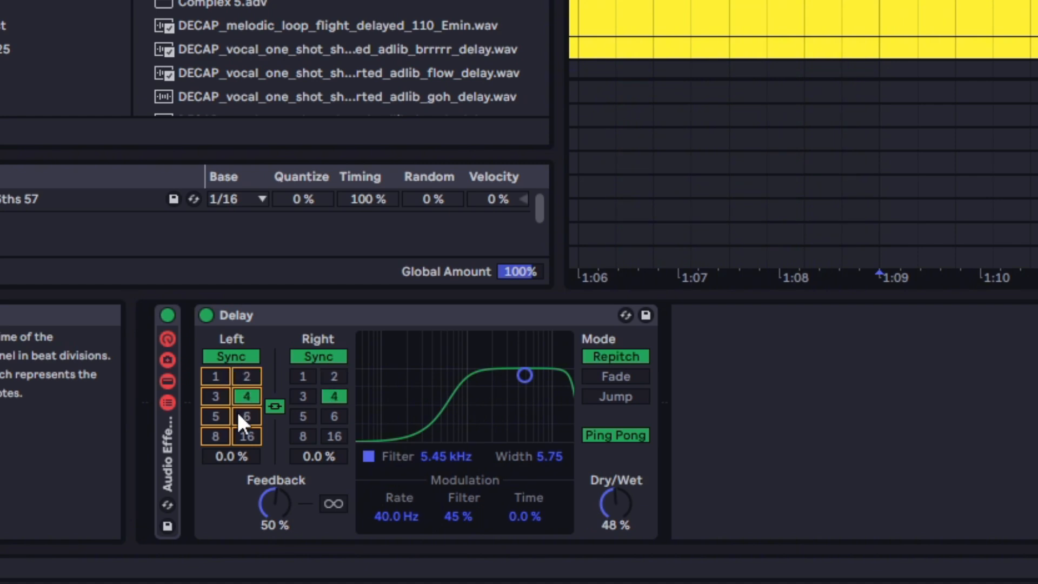
left_click(250, 417)
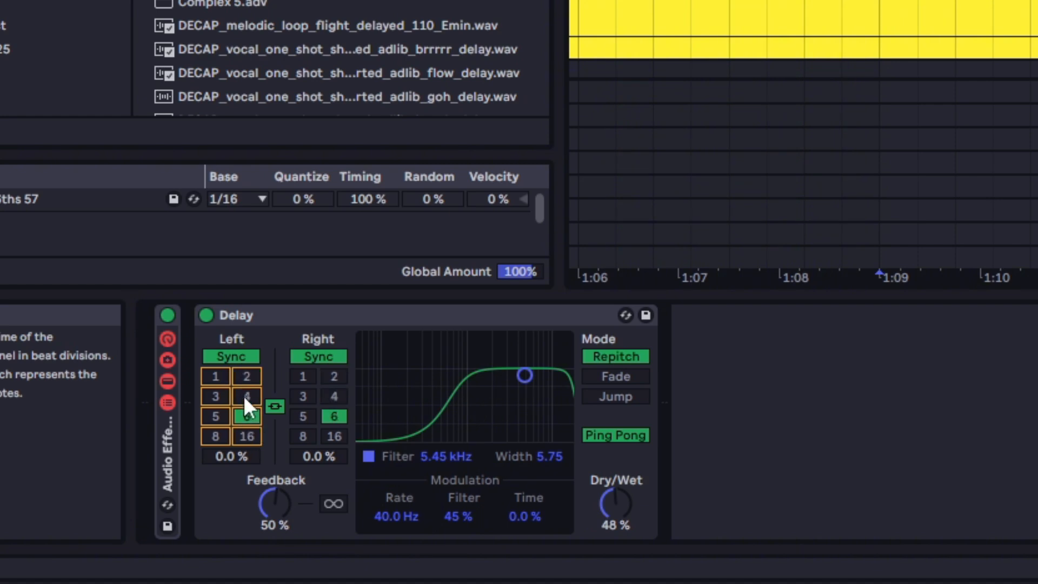
left_click(244, 395)
mouse_move(278, 500)
left_mouse_down()
mouse_move(278, 519)
mouse_move(279, 508)
left_mouse_up()
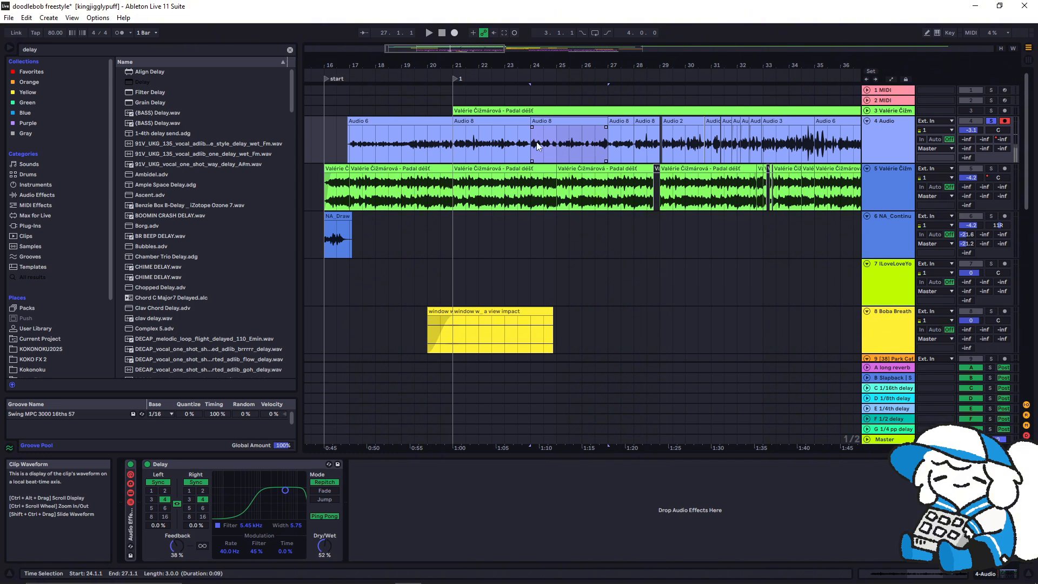
Select the first two beats of the Audio 8 clip that starts at bar 24 on the 4 Audio track
left_click(532, 146)
scroll(531, 144, "up", 2)
scroll(531, 144, "up", 2)
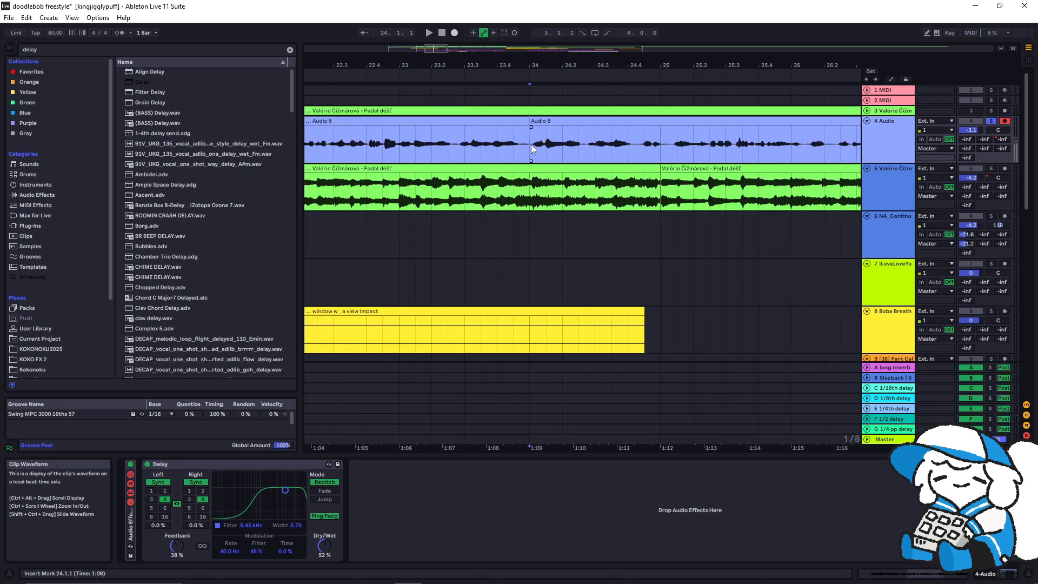
left_click_drag(531, 144, 589, 141)
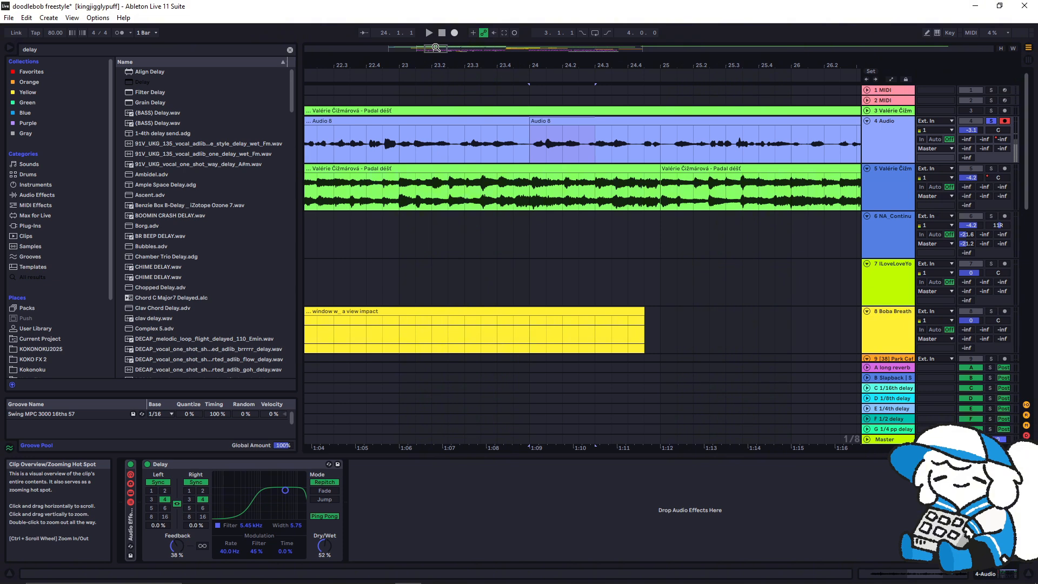
Search the browser for "slapback" and add the Slapback.adv preset after the Delay on the vocal track
left_click_drag(435, 48, 439, 34)
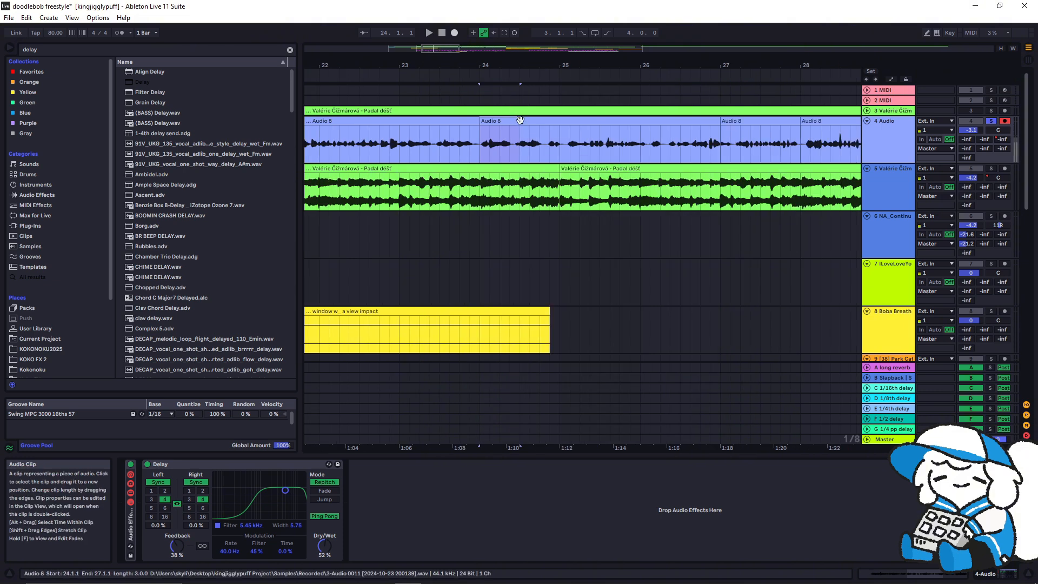
left_click(290, 50)
type("slapback")
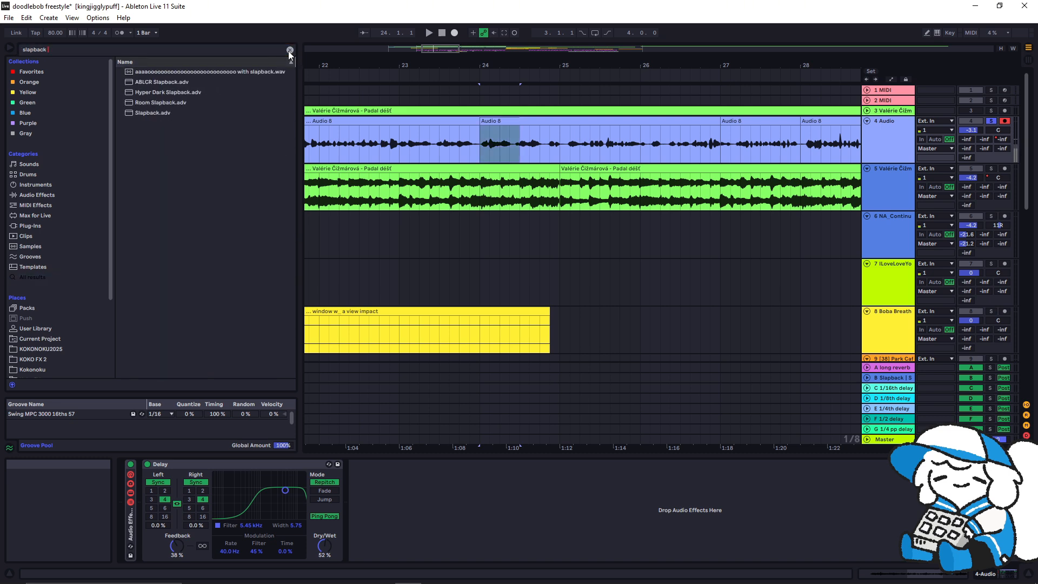
left_click_drag(153, 113, 503, 519)
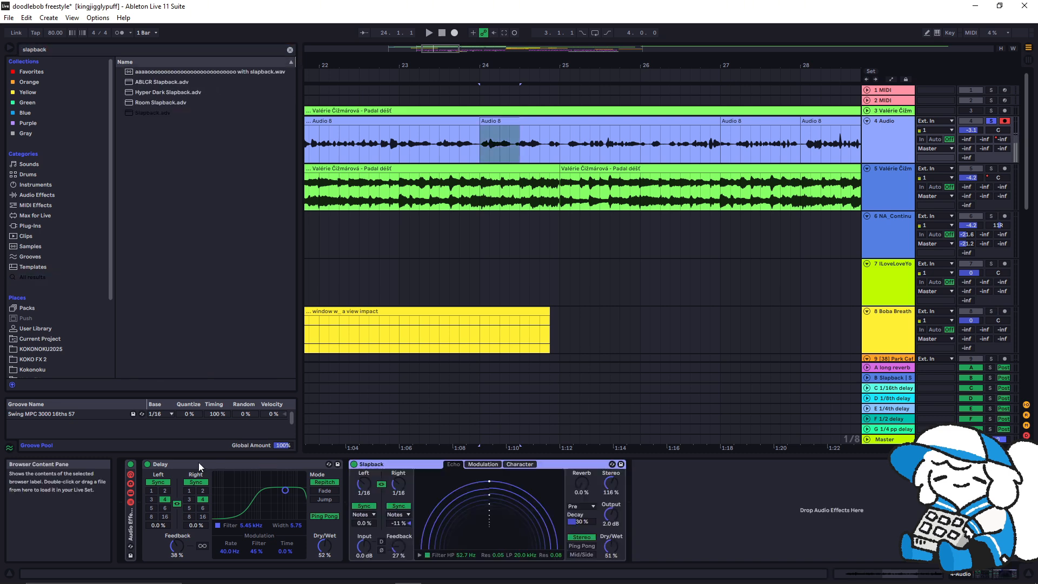
Bypass the Delay and set the Slapback echo's Dry/Wet to 29 % while playing the vocal clip
left_click(132, 464)
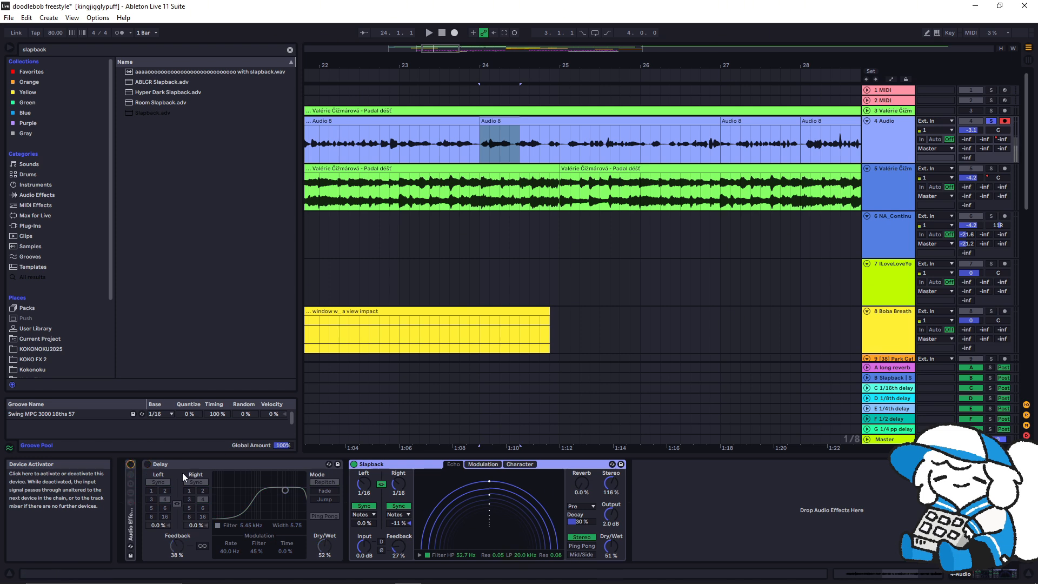
key("space")
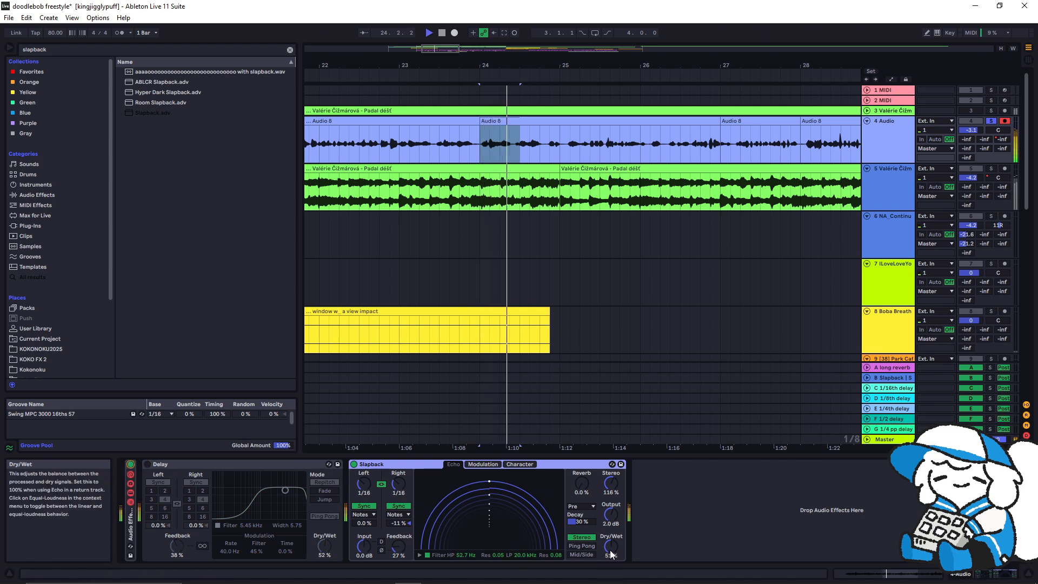
left_click_drag(611, 545, 614, 551)
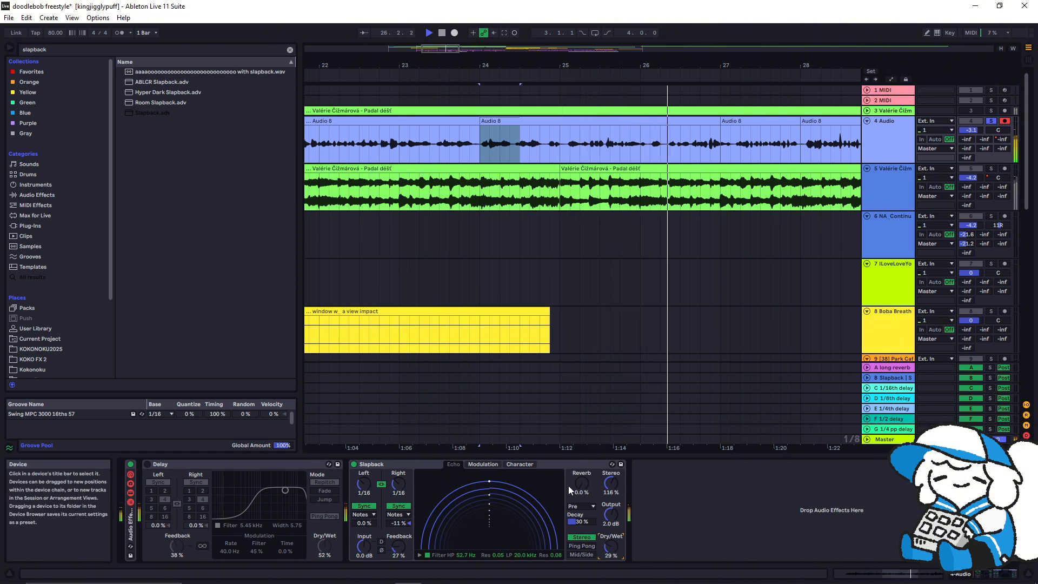
key("space")
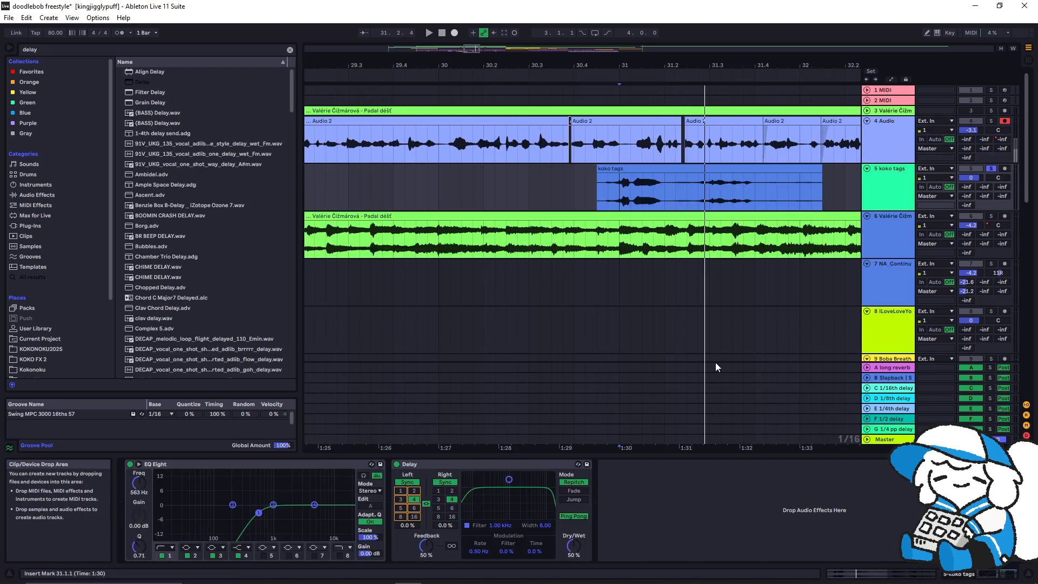
Play the koko tags clip from its start to hear its ping-pong Delay
left_click(602, 191)
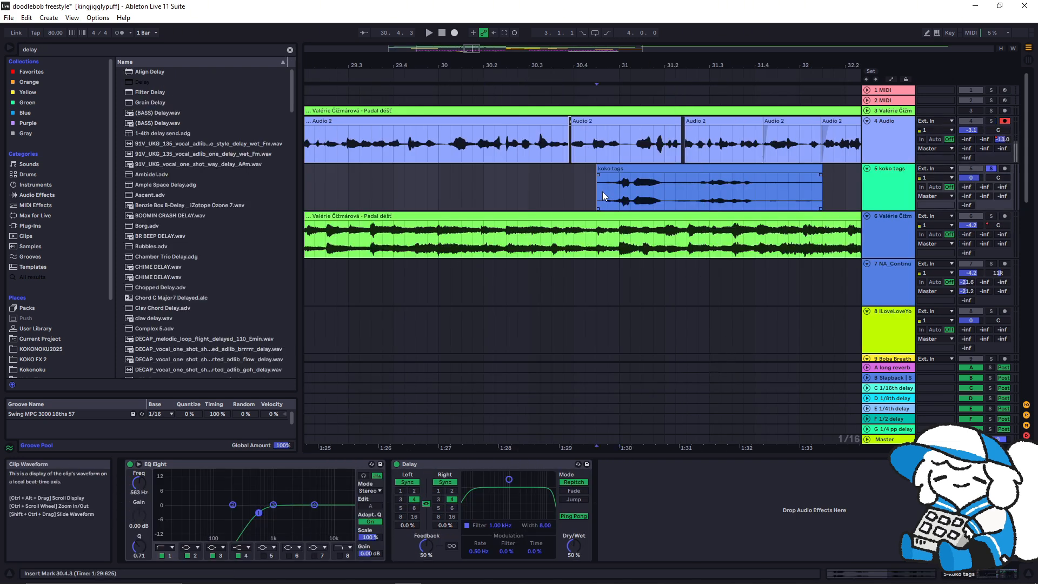
key("space")
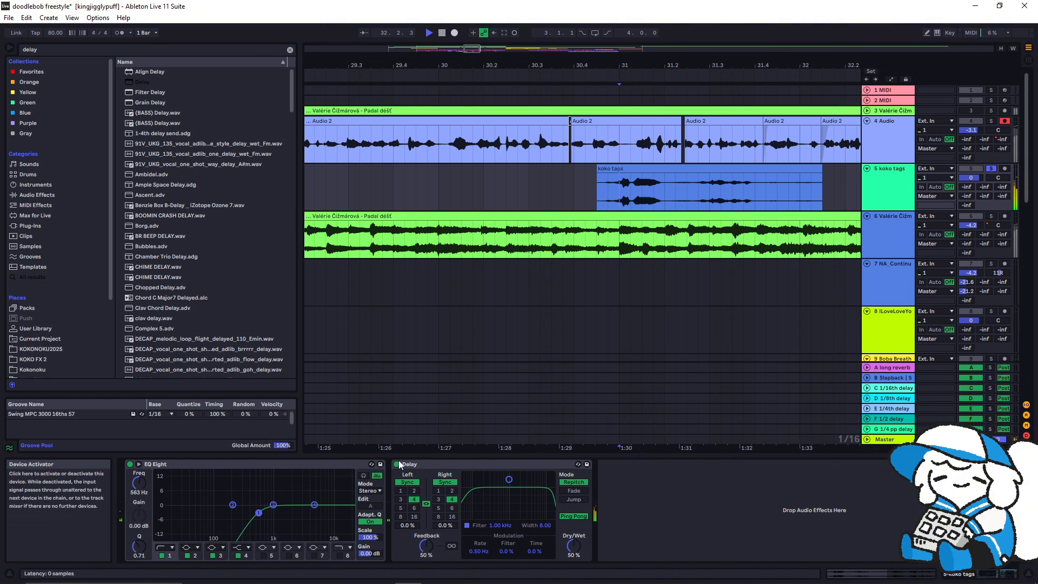
key("space")
Delete the koko tags track from the arrangement
scroll(697, 224, "down", 3)
left_click(892, 169)
key("Delete")
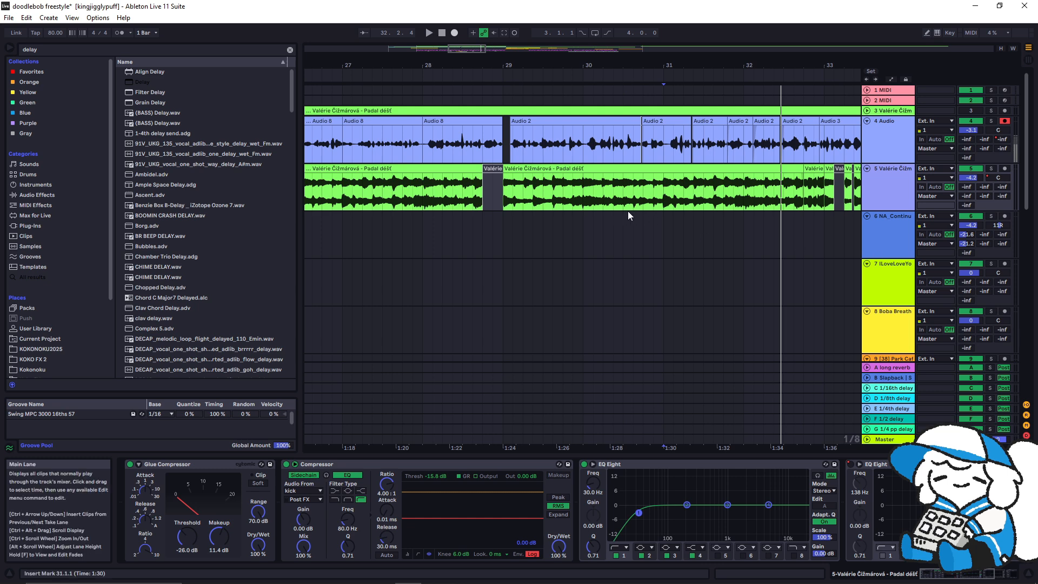
Select the NA_Draw clip at bar 16 and load the default Delay effect onto its track
left_click(363, 217)
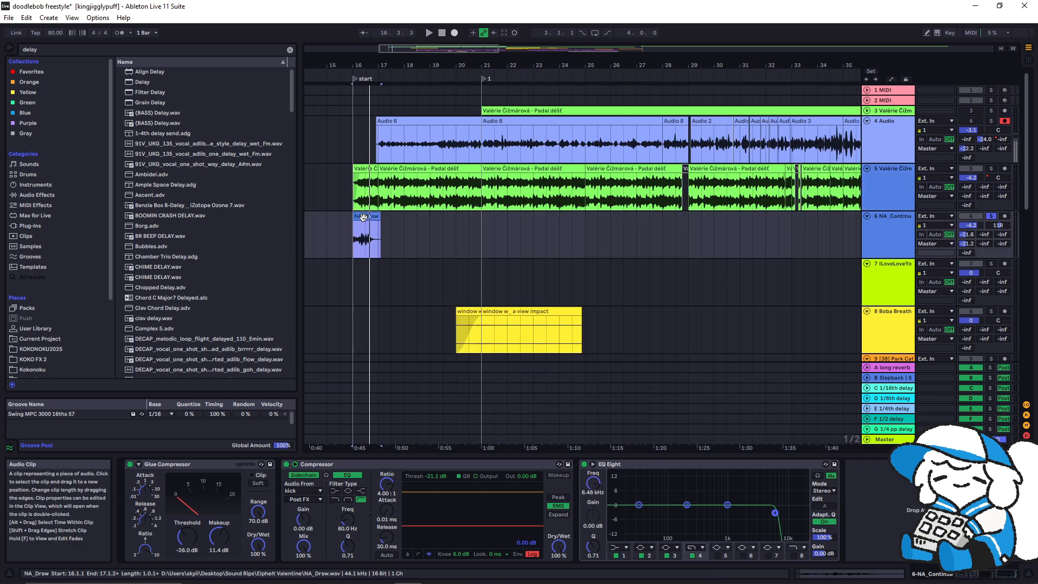
left_click(151, 82)
key("Return")
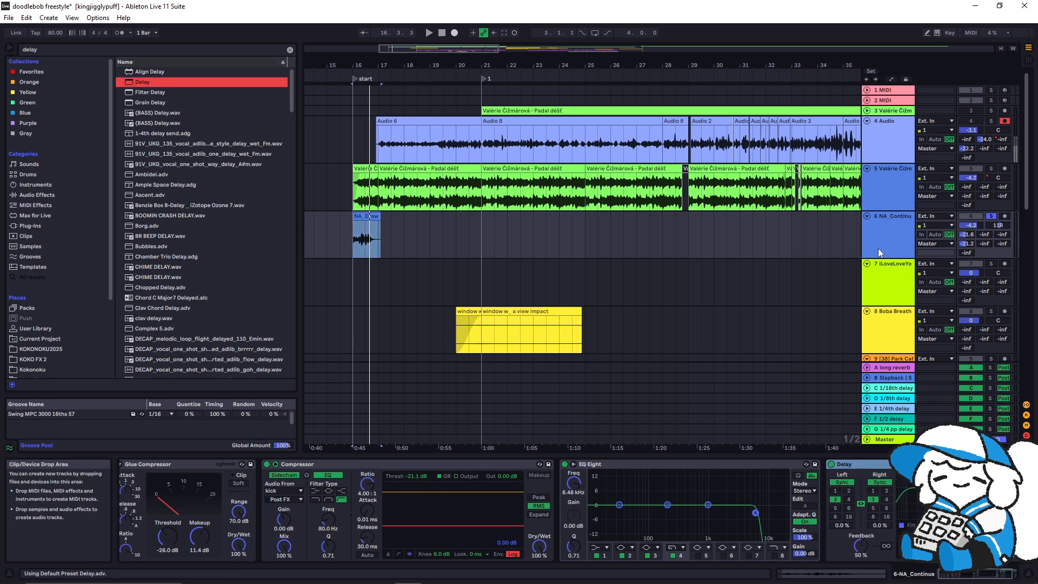
Delete the Delay device from the NA_Continue track
left_click(886, 466)
key("Delete")
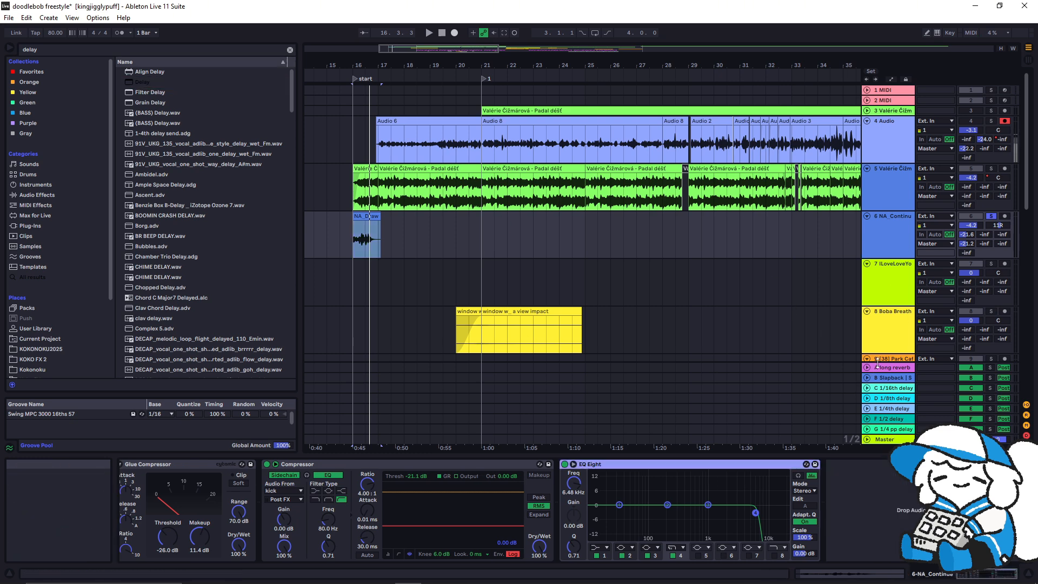
Examine the effects on the return tracks, from Slapback through the 1/16th, 1/8th, 1/4th, 1/2 and 1/4 pp delays
left_click(889, 378)
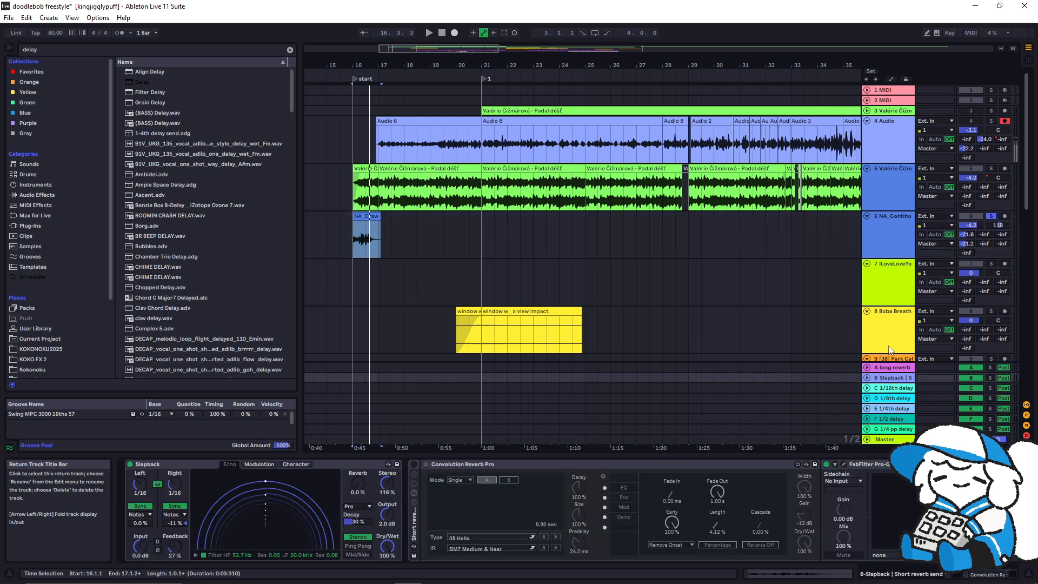
left_click(889, 398)
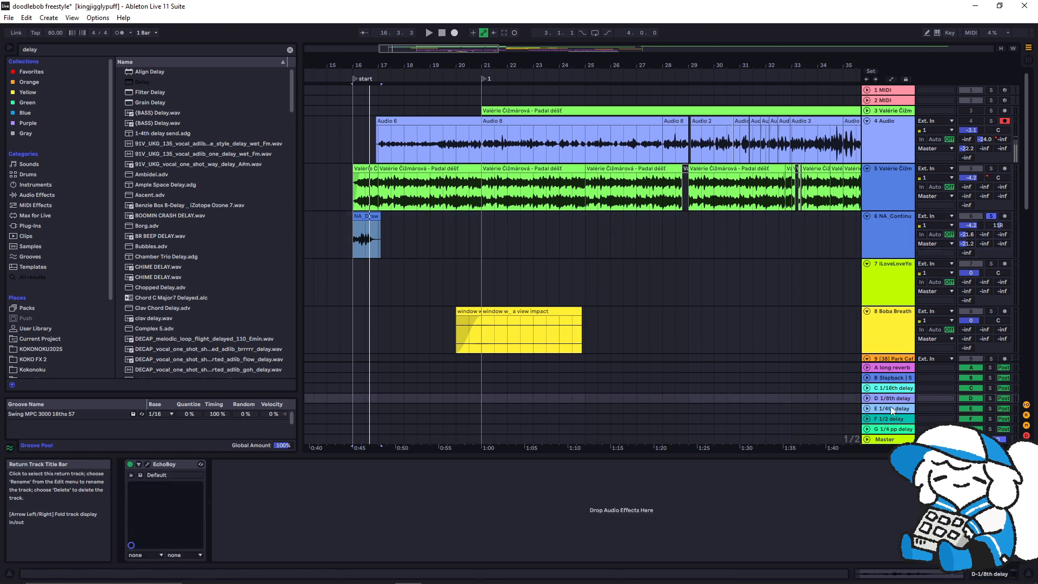
left_click(891, 408)
left_click(891, 417)
left_click(892, 429)
left_click(892, 419)
left_click(891, 408)
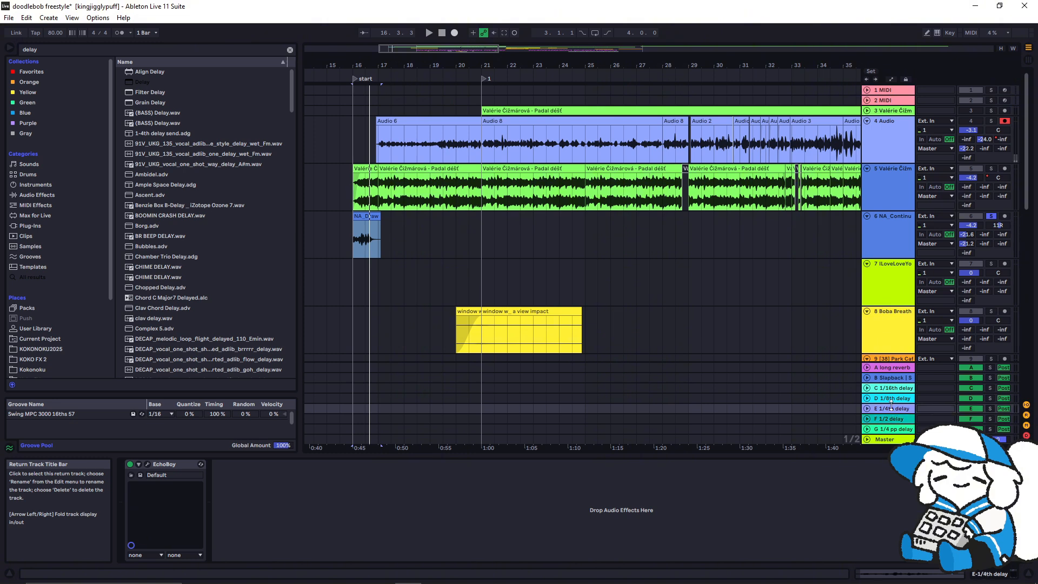
left_click(890, 398)
left_click(890, 387)
left_click(891, 381)
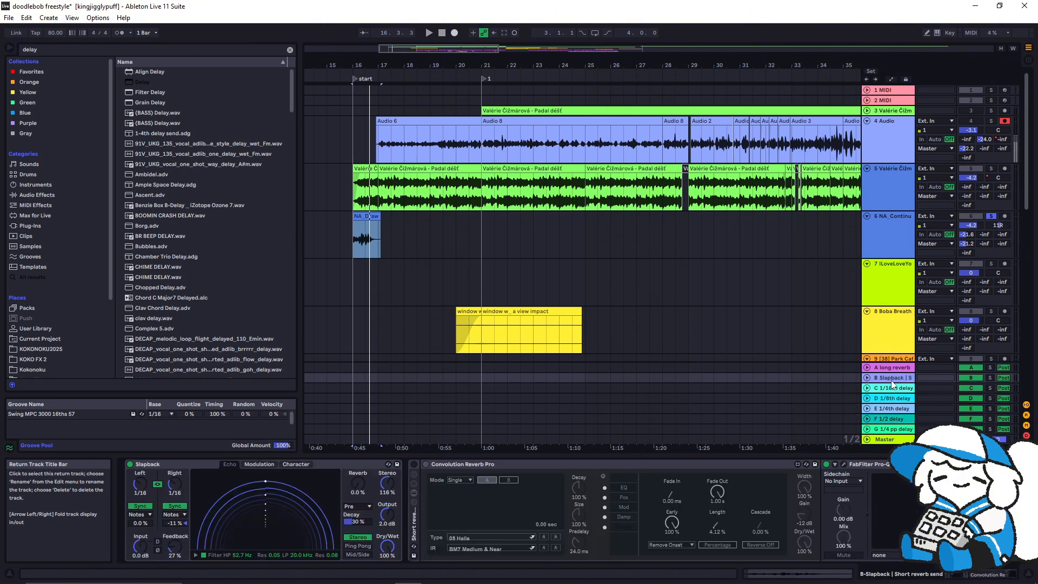
scroll(635, 232, "down", 3)
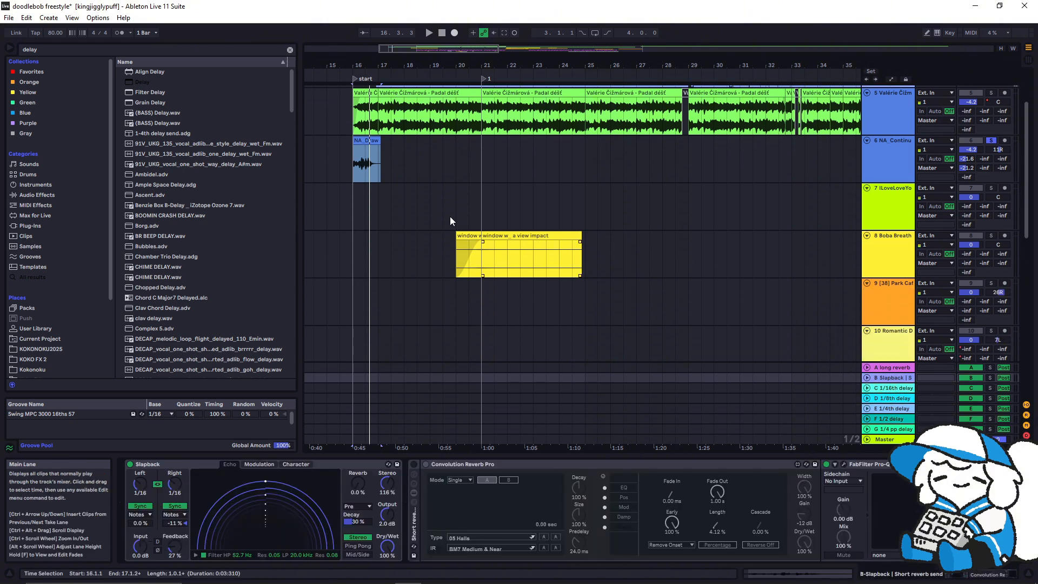
scroll(786, 166, "up", 1)
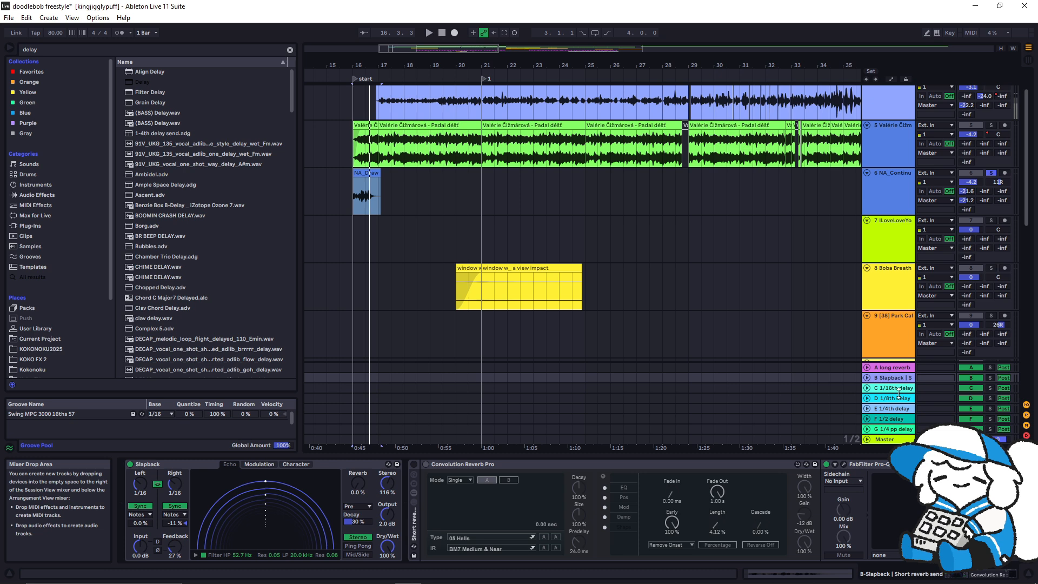
Try trimming the NA_Draw clip to end at bar 17 and loading the default Delay onto its track
left_click_drag(353, 197, 377, 186)
left_click(381, 189)
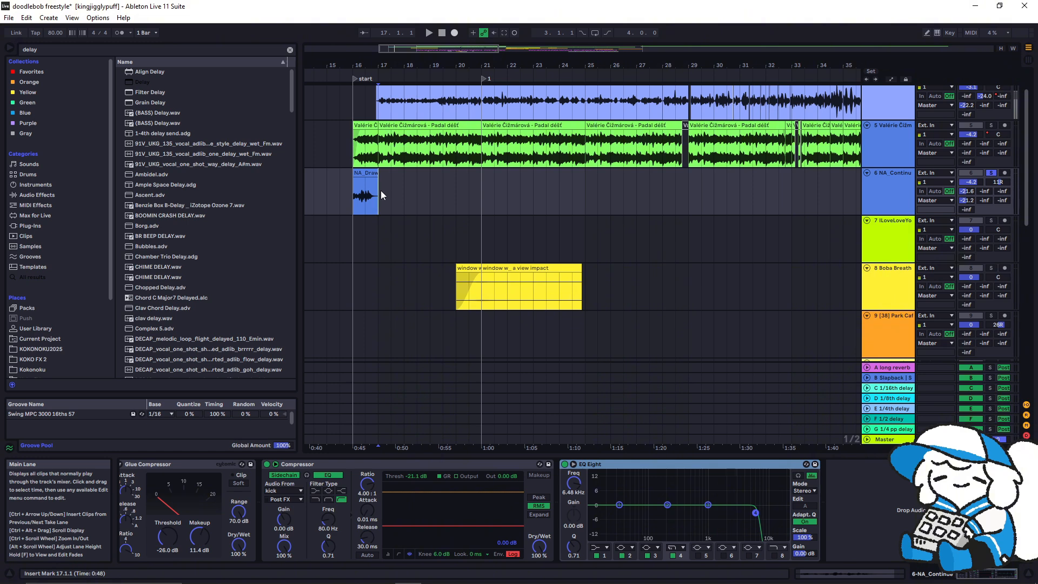
left_click(405, 194)
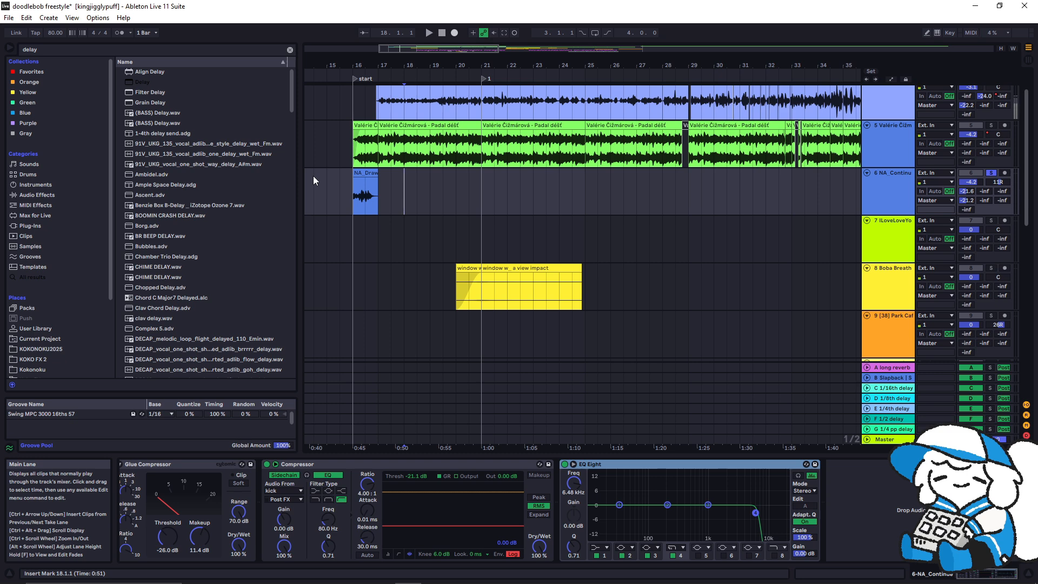
double_click(162, 82)
scroll(341, 180, "up", 10)
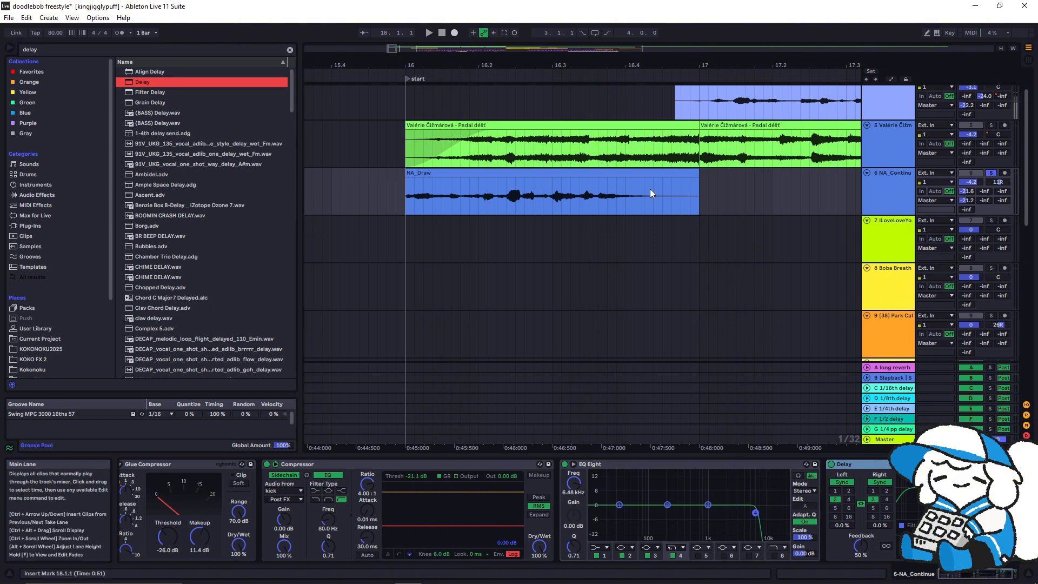
left_click(628, 172)
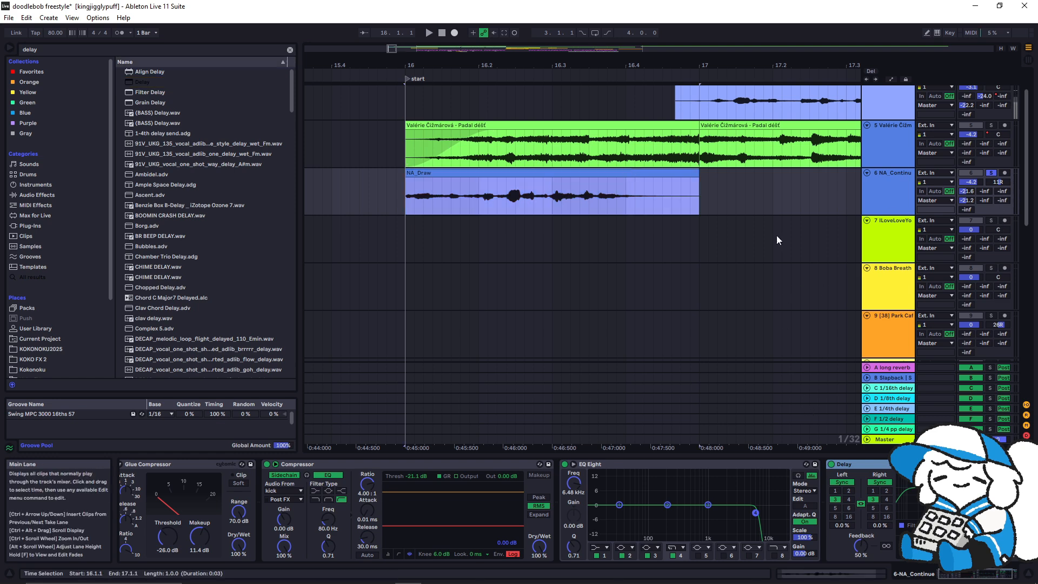
key("ctrl+z")
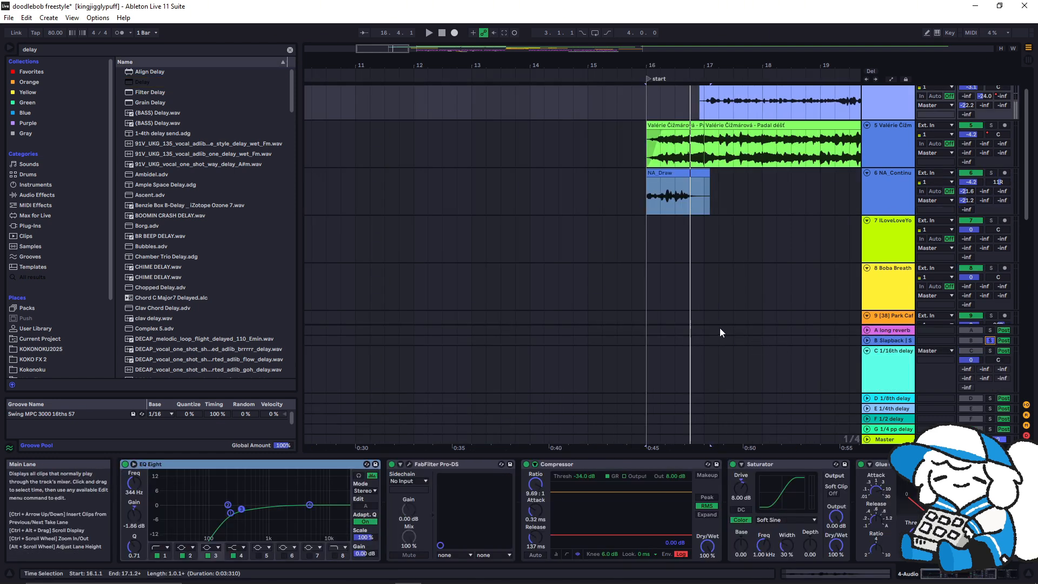
Look through the arrangement's tracks and clips for the drum group containing the break and kick
scroll(664, 253, "right", 5)
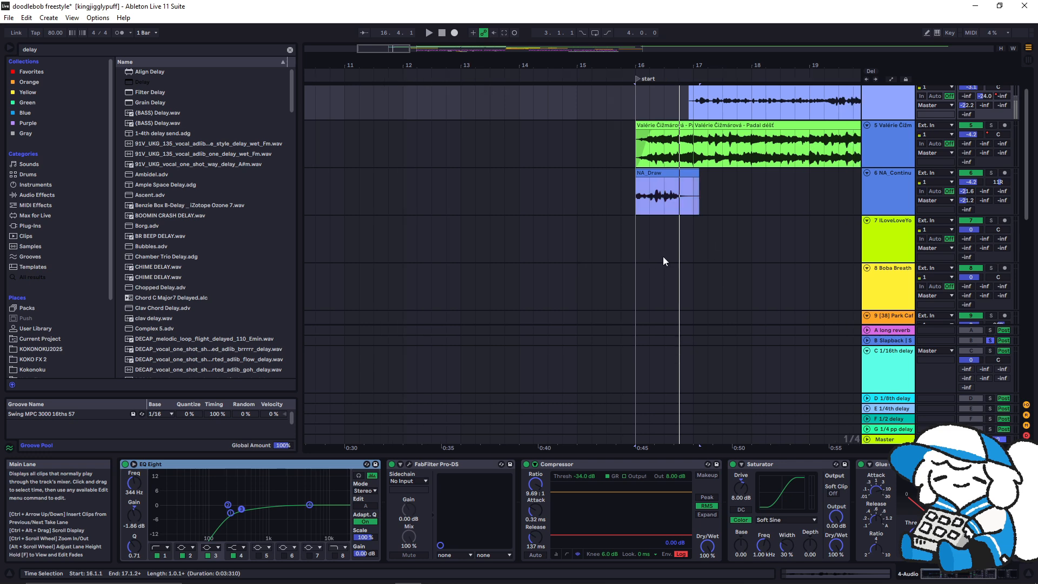
scroll(668, 252, "down", 4)
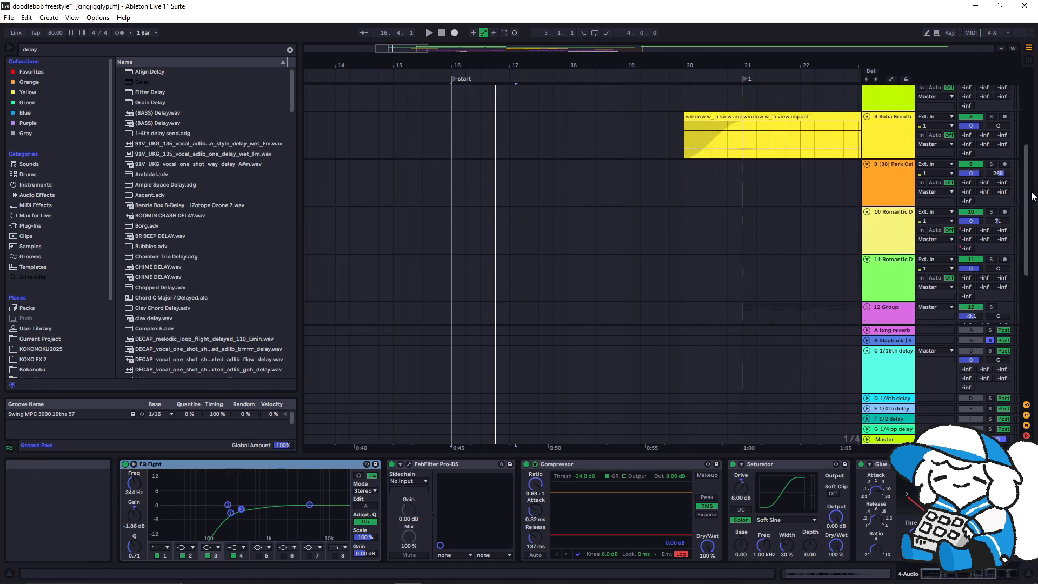
scroll(1002, 201, "down", 4)
left_click(884, 193)
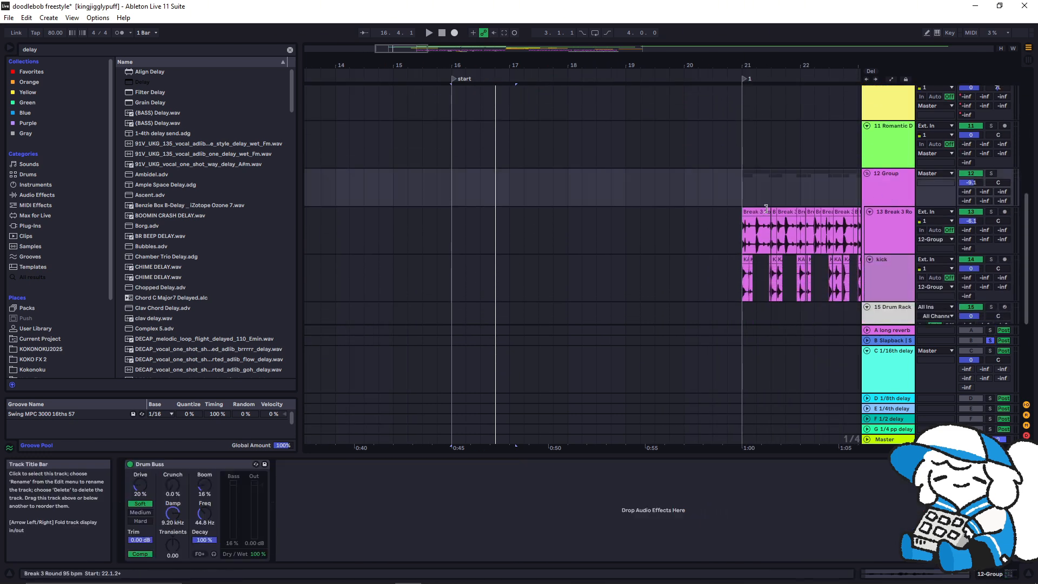
scroll(1001, 297, "right", 5)
scroll(1001, 297, "down", 3)
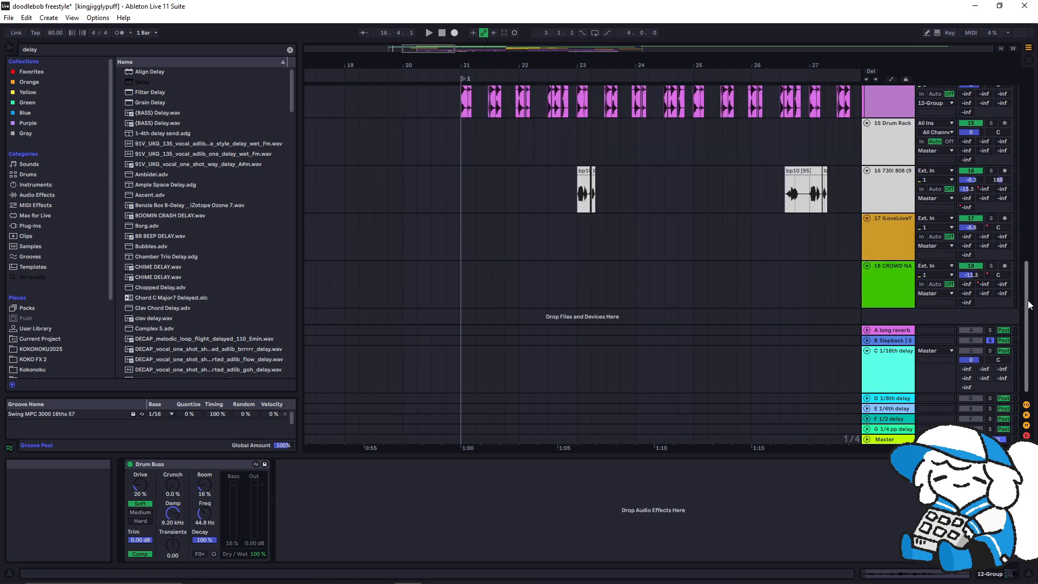
left_click_drag(1026, 325, 1034, 111)
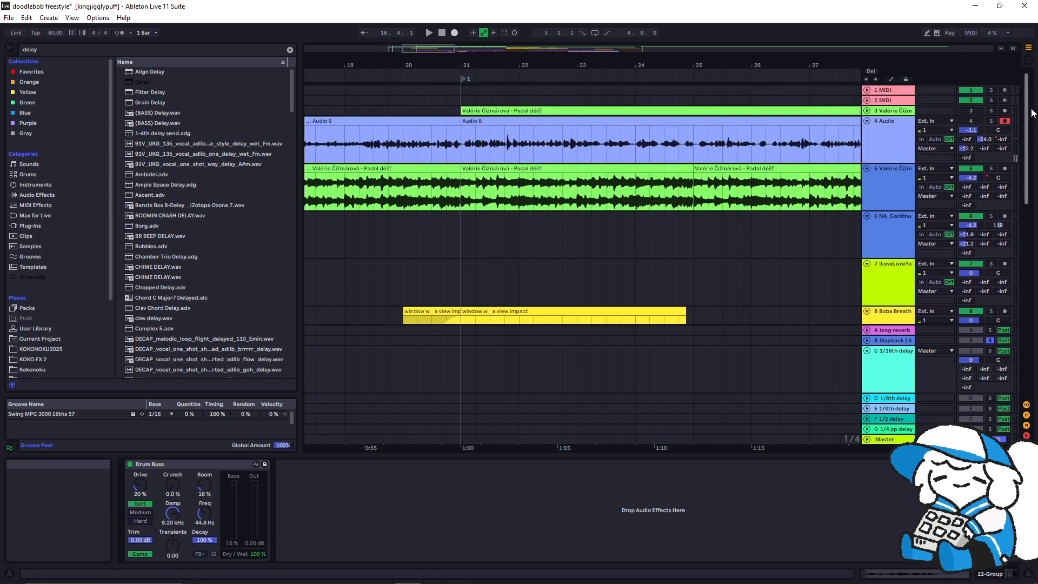
scroll(664, 144, "down", 5)
scroll(682, 160, "down", 1)
scroll(682, 160, "down", 2)
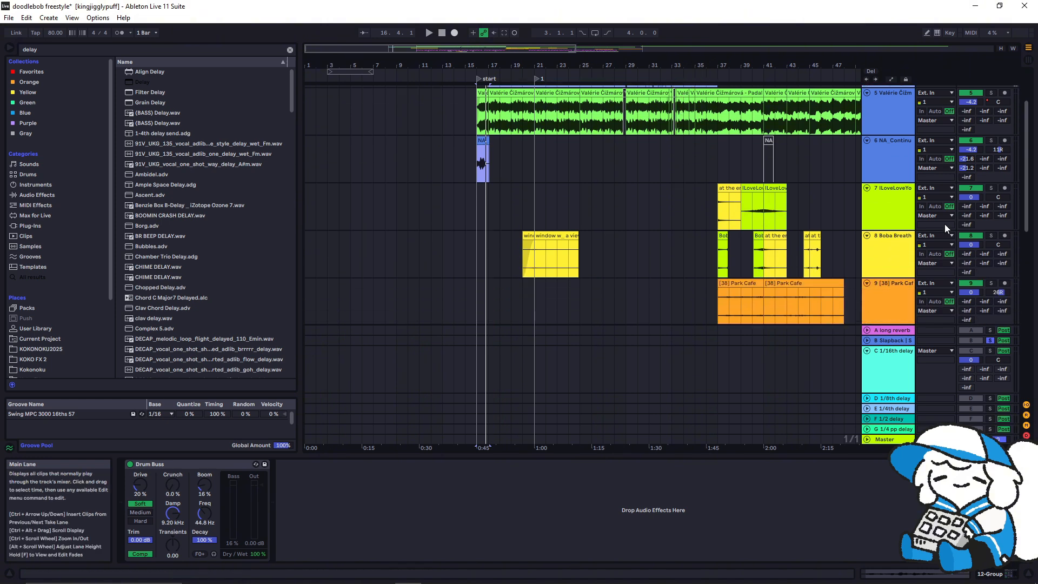
scroll(992, 325, "down", 6)
scroll(992, 327, "up", 2)
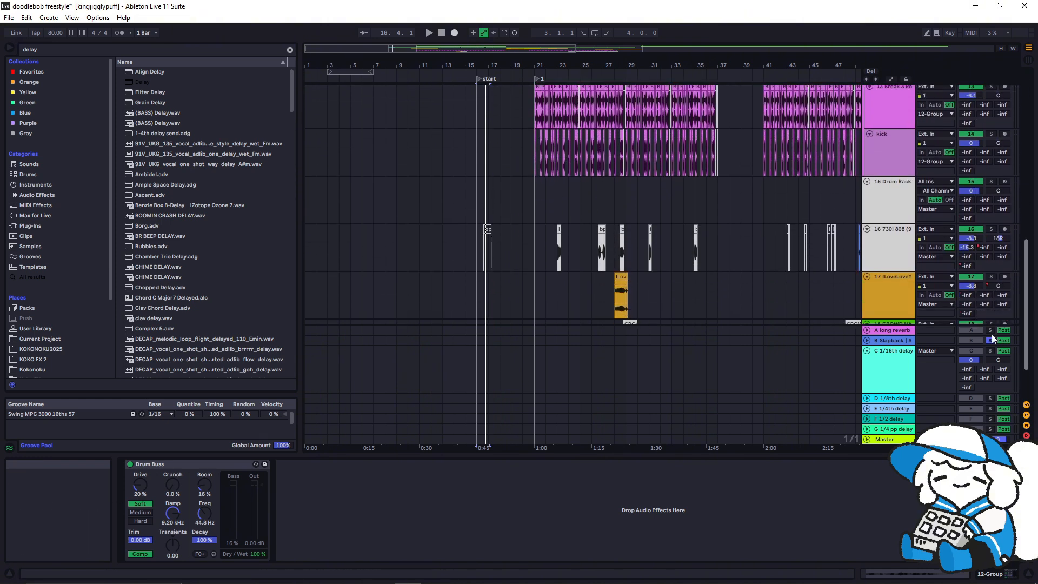
scroll(670, 181, "up", 3)
scroll(987, 188, "up", 2)
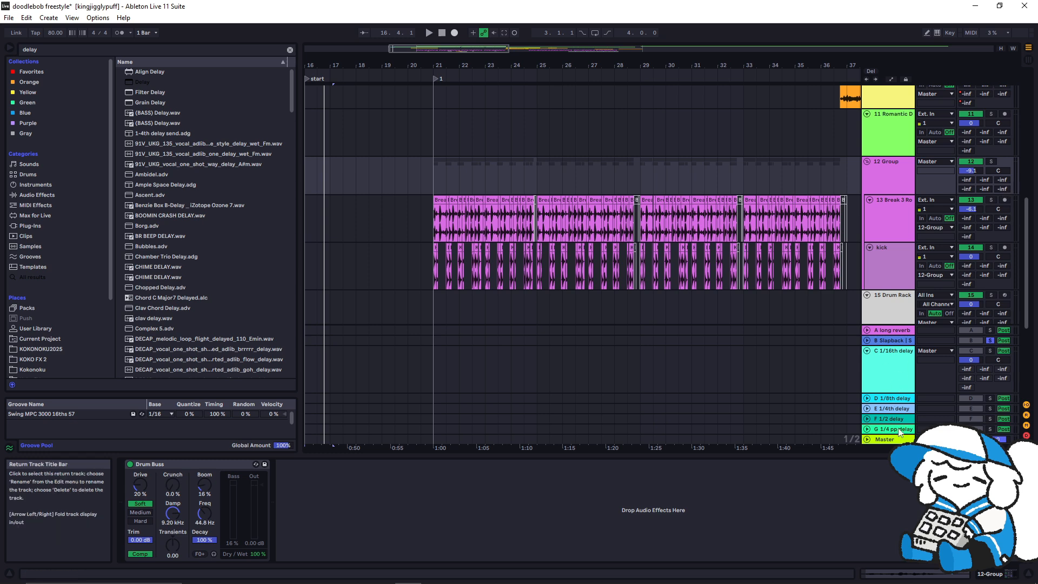
scroll(962, 183, "up", 1)
Play the soloed drum group from bar 21 while raising its G 1/4 pp delay send to 0 and back to -inf
left_click(991, 161)
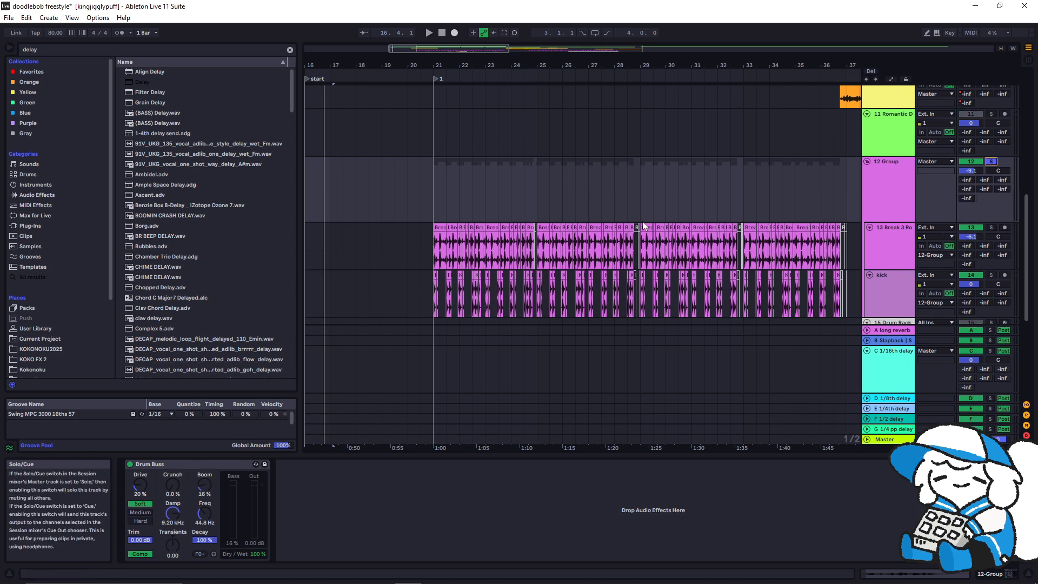
left_click(435, 200)
key("space")
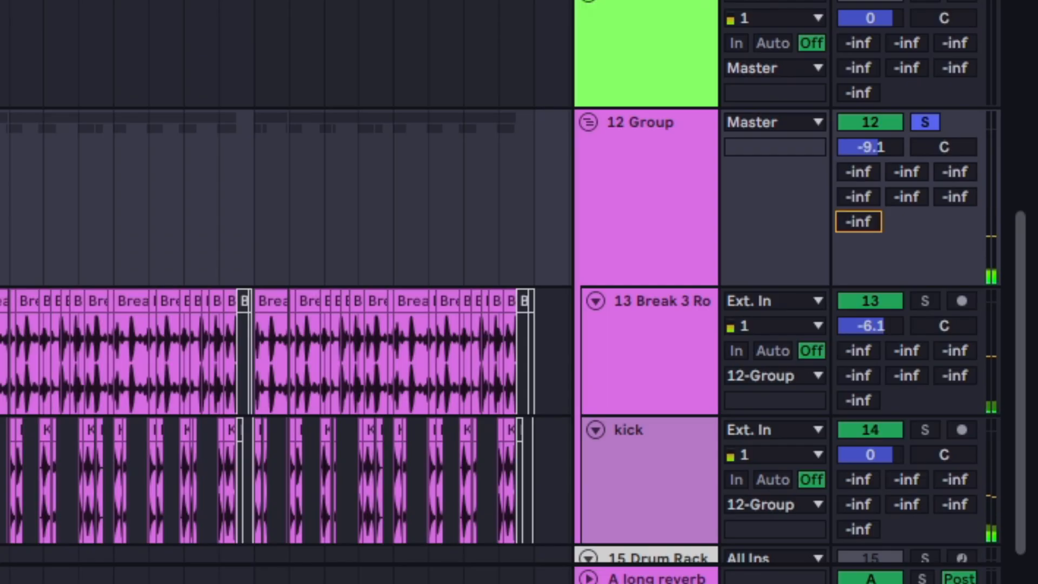
left_click_drag(971, 197, 970, 135)
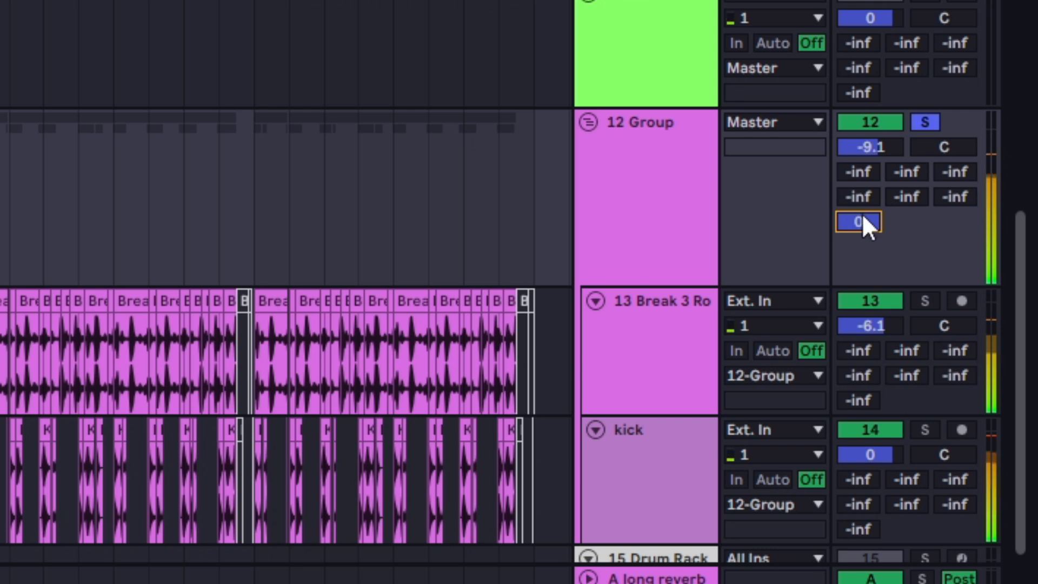
left_click_drag(863, 215, 863, 260)
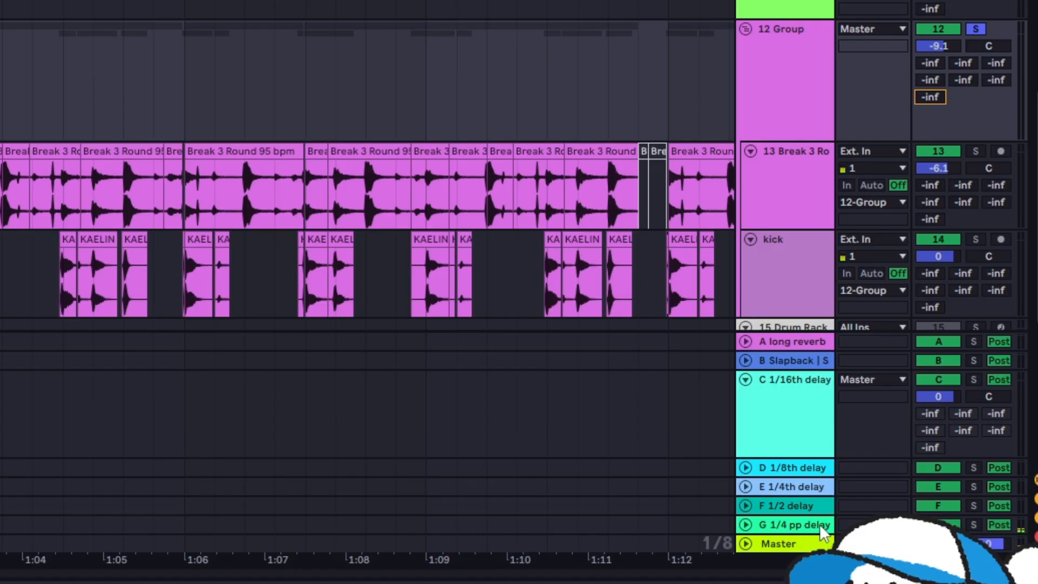
Solo the G 1/4 pp delay return while momentarily raising the drum group's send to -9.0, and unsolo the return
left_click(973, 524)
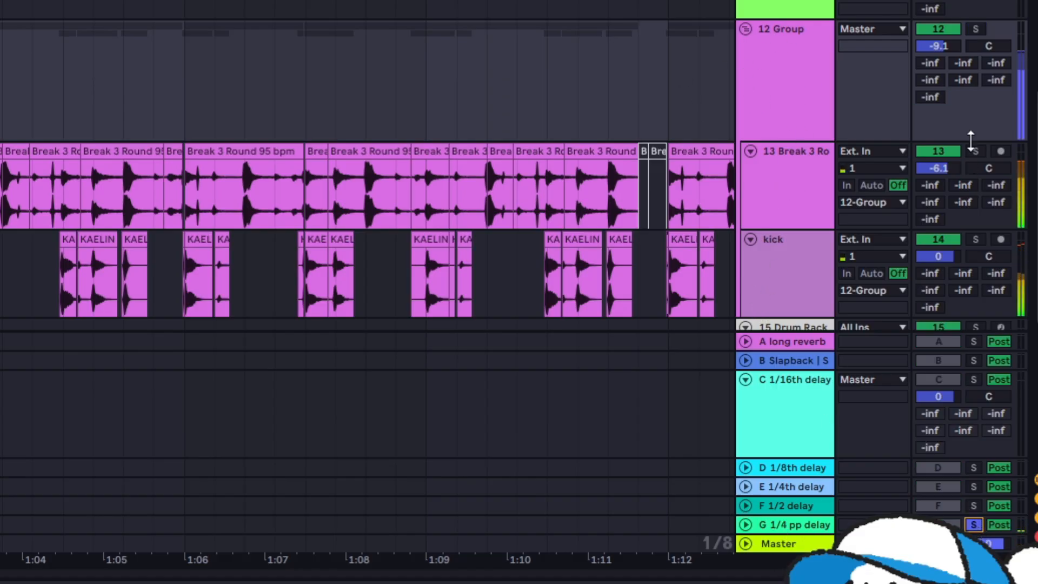
left_click(746, 524)
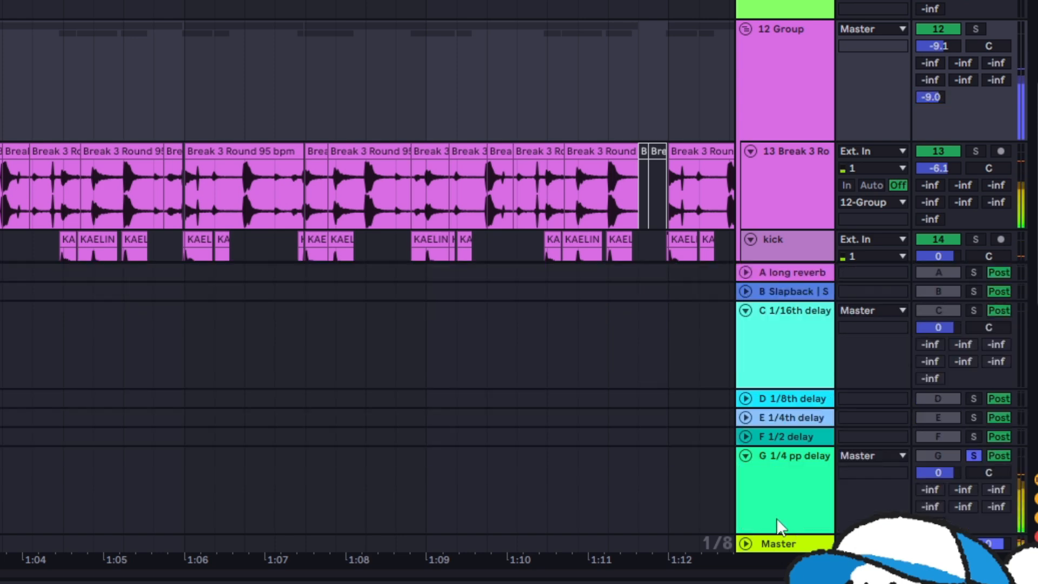
left_click(937, 103)
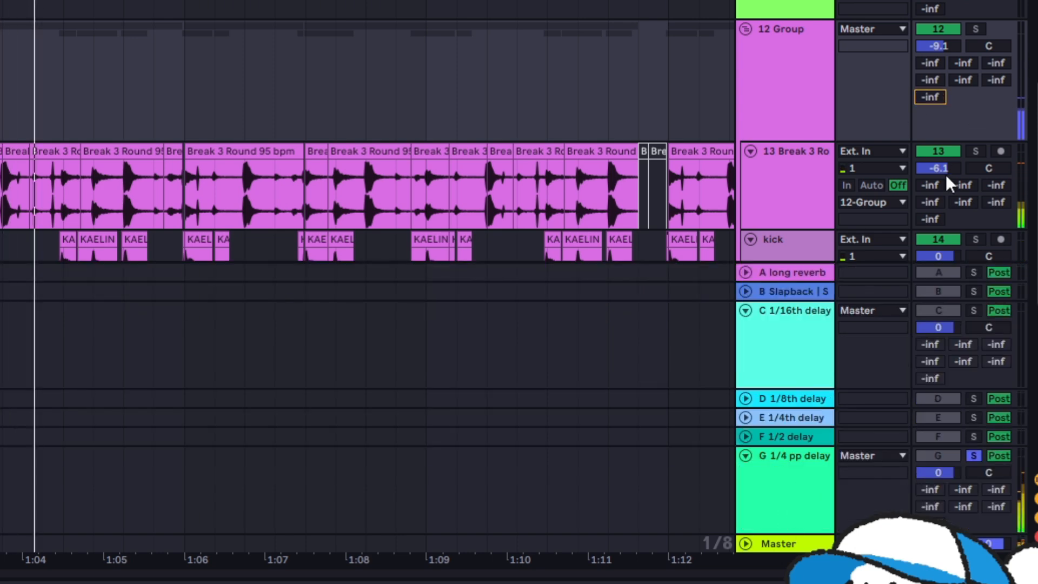
left_click(990, 393)
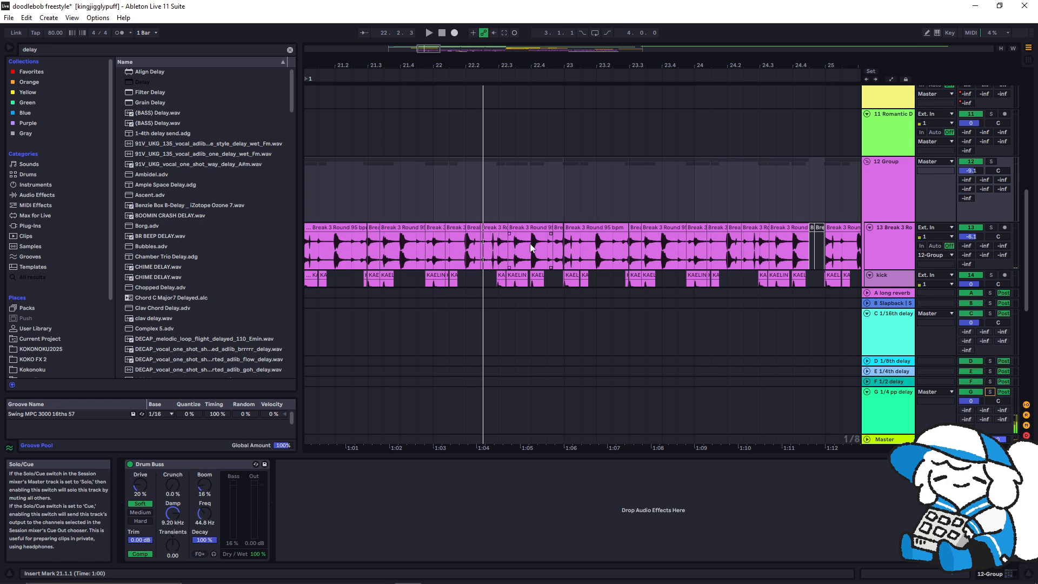
Examine the effect devices on the kick and Break 3 tracks inside the drum group
scroll(534, 242, "down", 8)
left_click(896, 232)
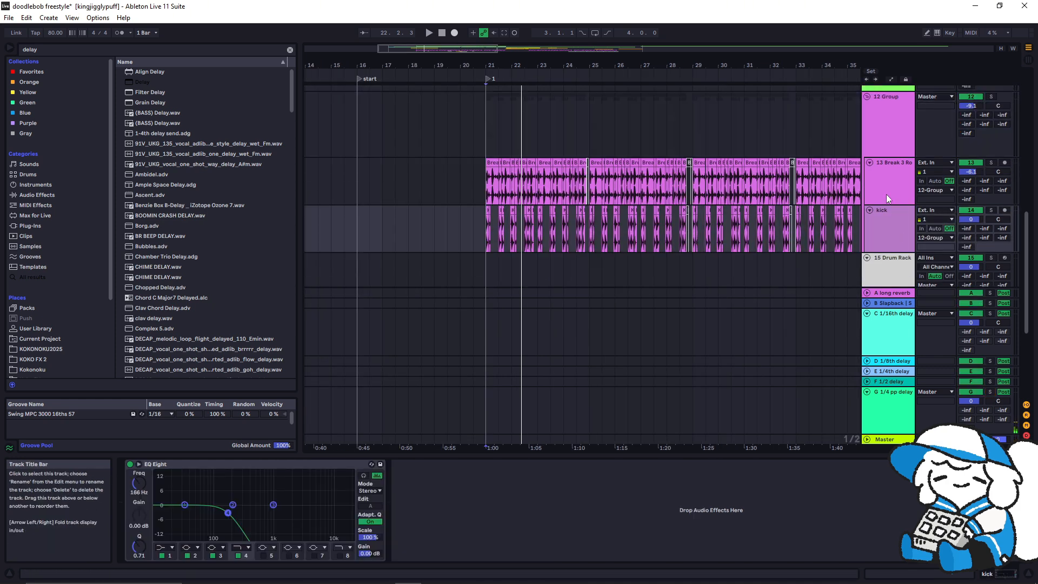
left_click(894, 178)
left_click(902, 226)
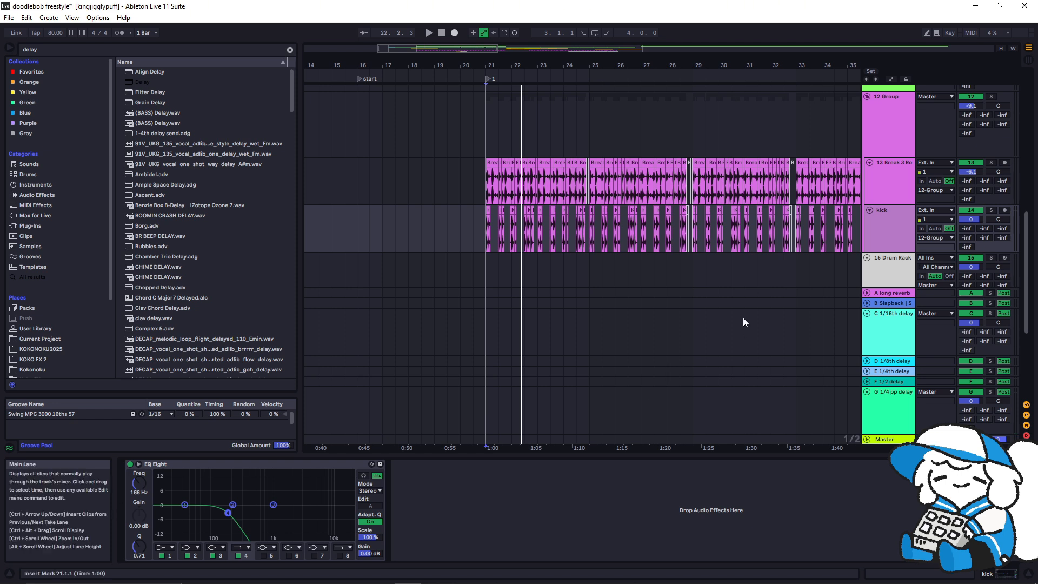
Fold the 1/16th delay and 1/4 pp delay return tracks and set the Break 3 track's 1/16th delay send to -38.0 dB
left_click(867, 314)
left_click(868, 397)
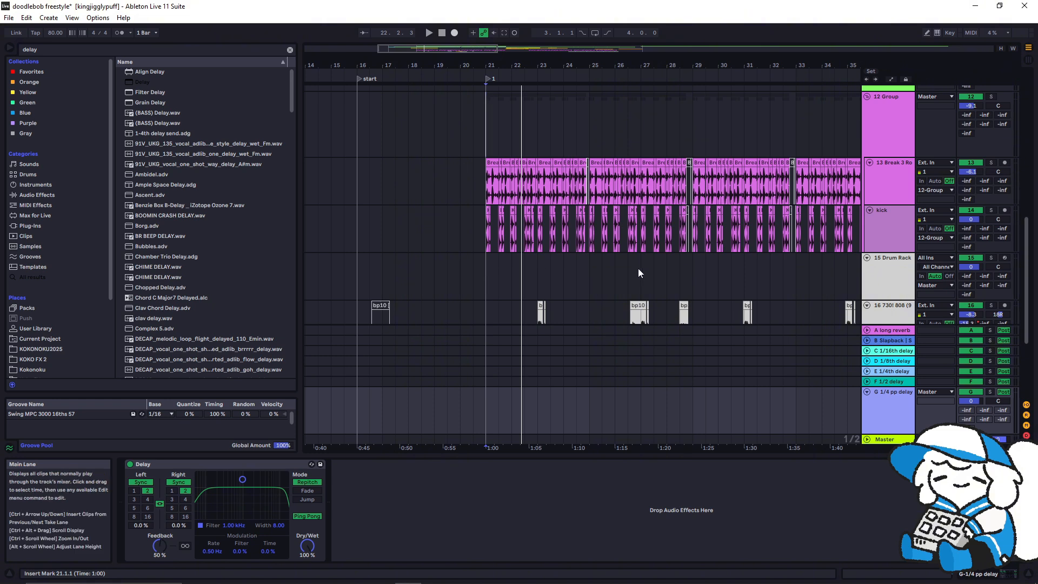
left_click(867, 391)
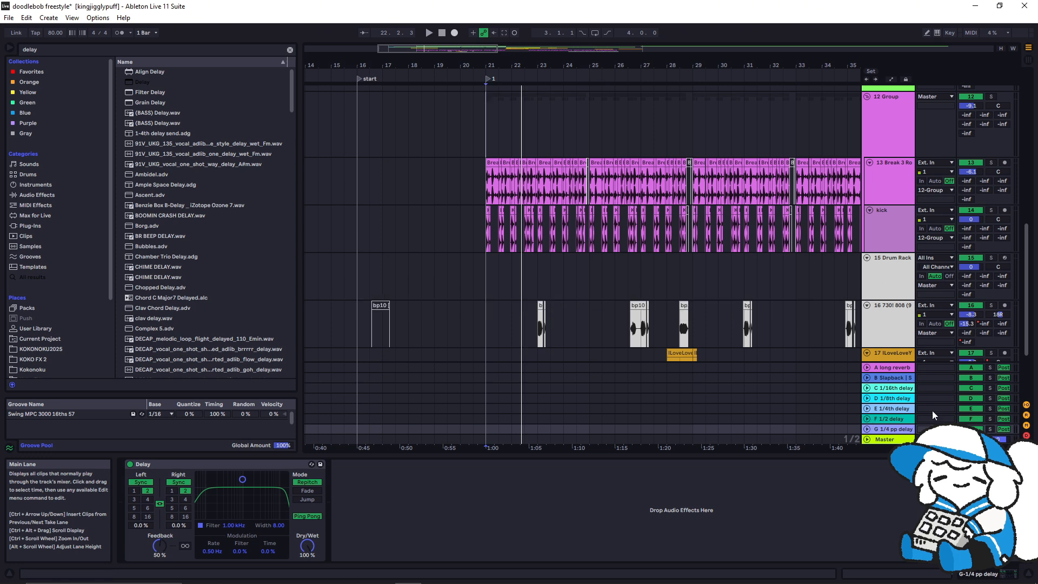
left_click_drag(1002, 180, 1001, 162)
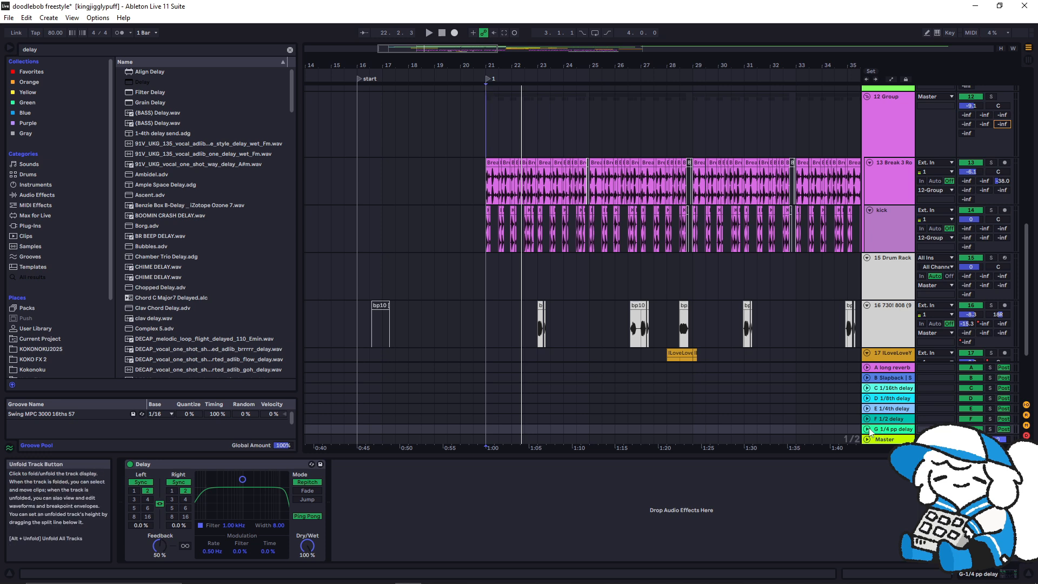
Insert a new audio track between the two Romantic Dinner tracks above the drum group
scroll(488, 213, "up", 3)
left_click(488, 217)
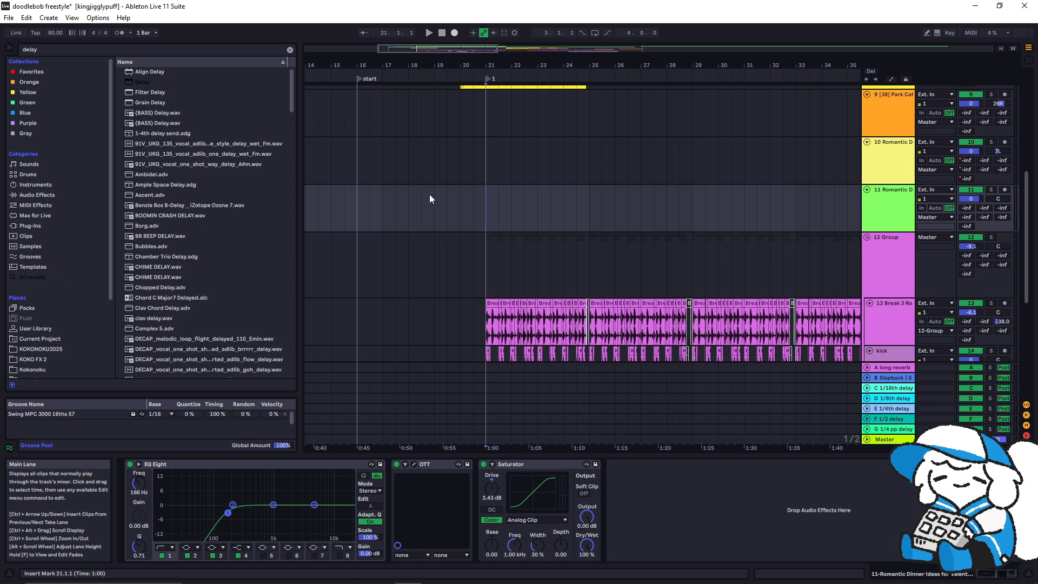
key("ctrl+t")
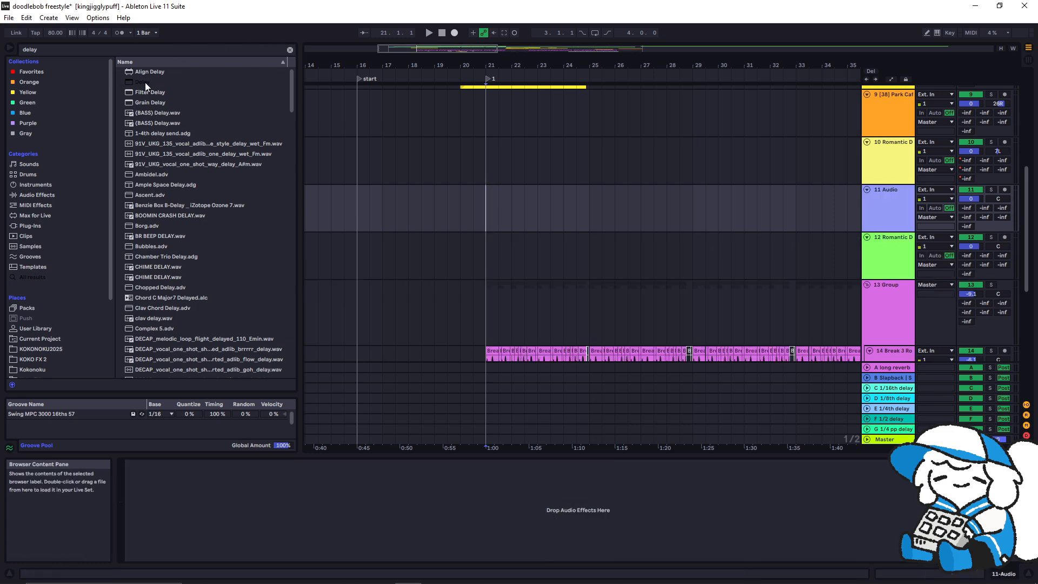
Load the Delay, Filter Delay and Grain Delay effects onto the empty audio track 11
left_click_drag(145, 82, 884, 214)
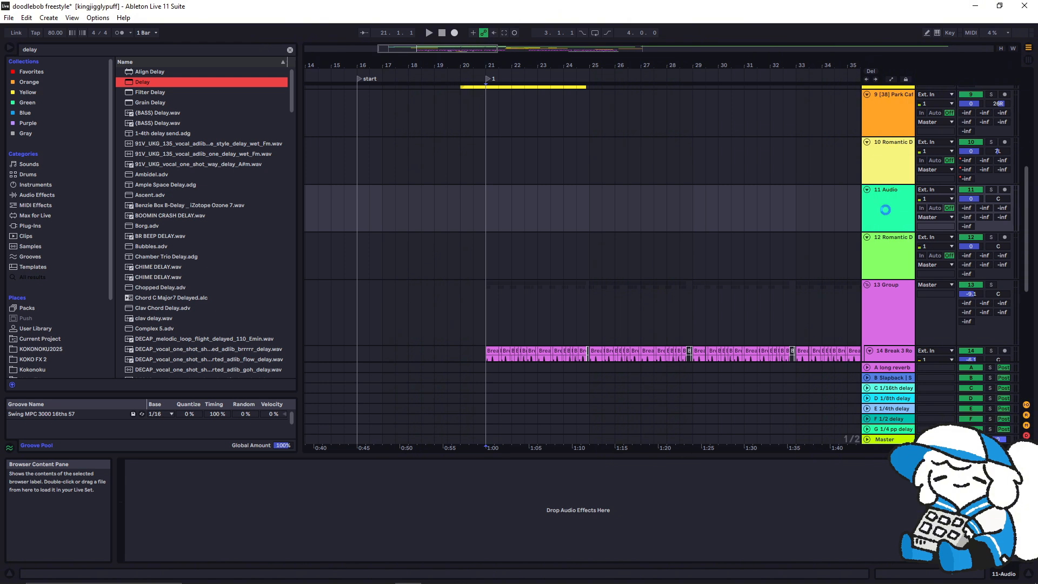
left_click_drag(158, 92, 881, 208)
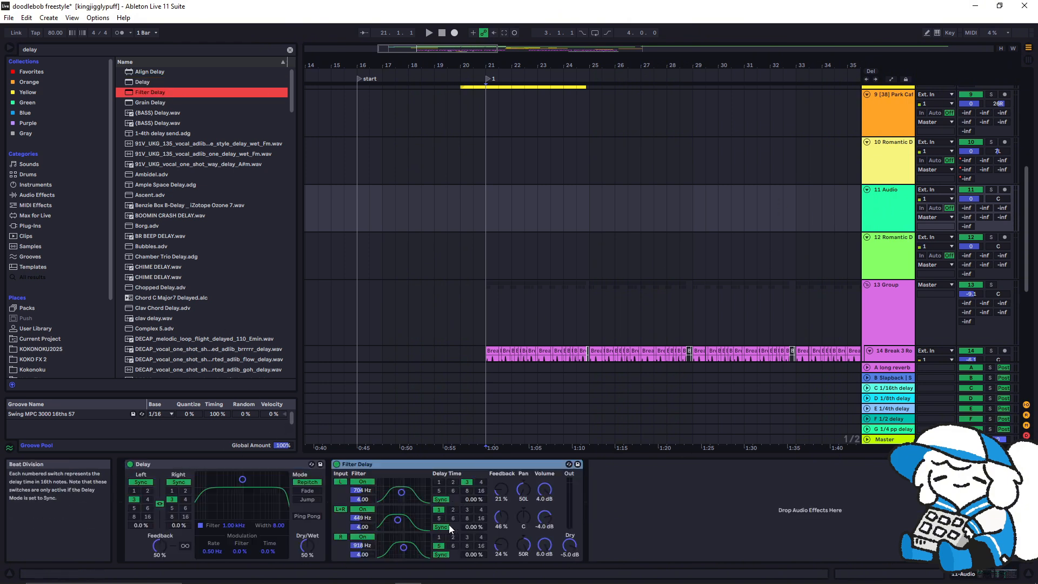
left_click_drag(154, 102, 884, 215)
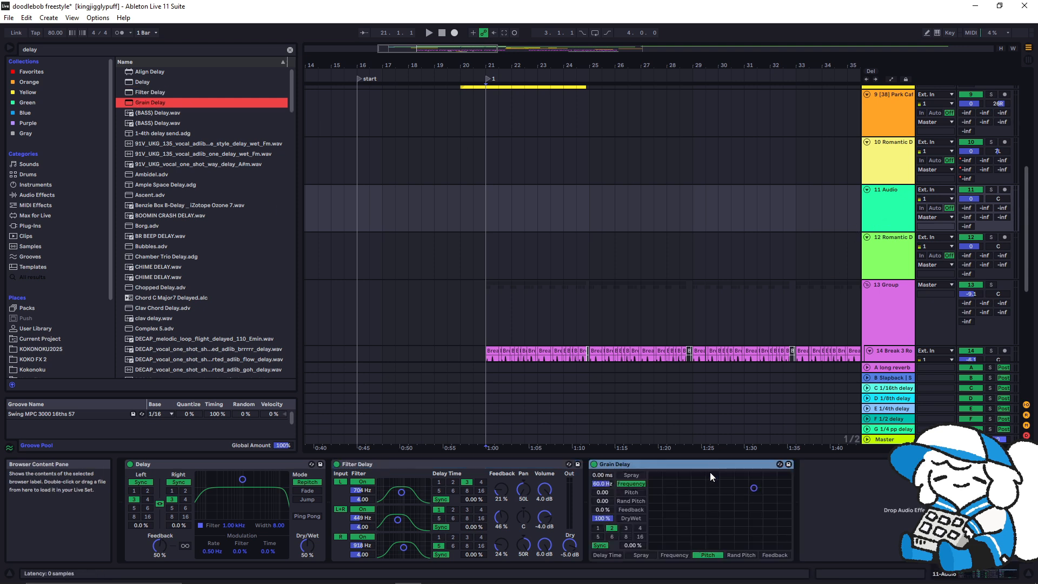
Search the browser for "echo" and add the Echo effect after Grain Delay on the audio track
left_click(290, 50)
type("echo")
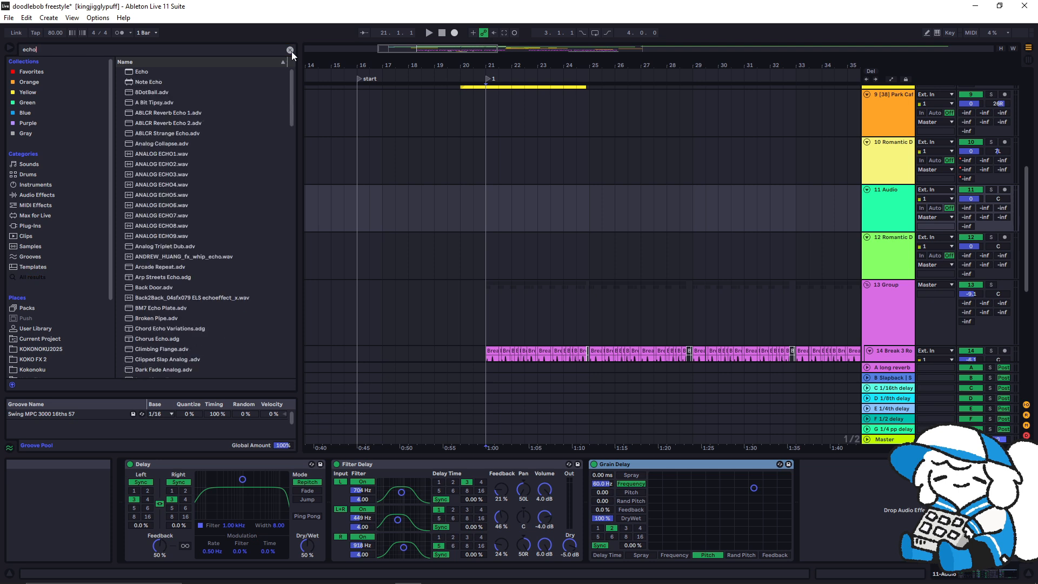
left_click(149, 72)
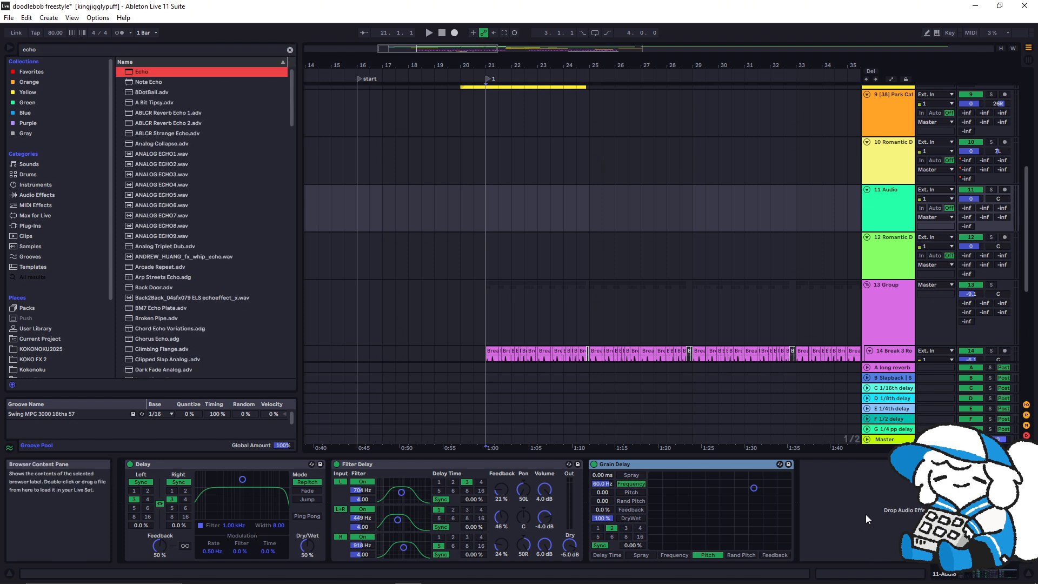
left_click_drag(141, 72, 849, 475)
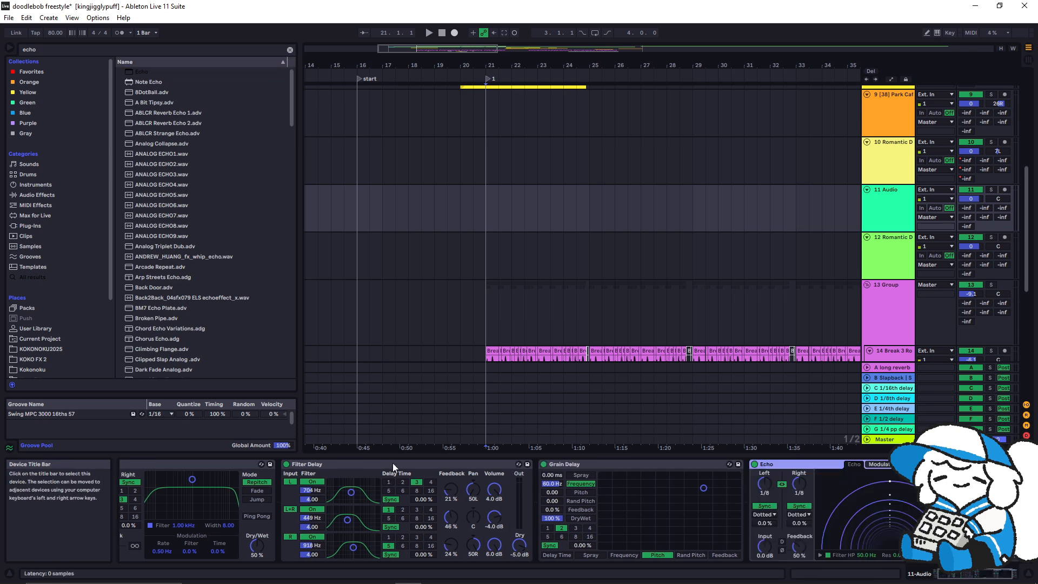
Fold the Filter Delay and Grain Delay devices to view Echo and Delay, and unfold both again
double_click(393, 462)
double_click(393, 462)
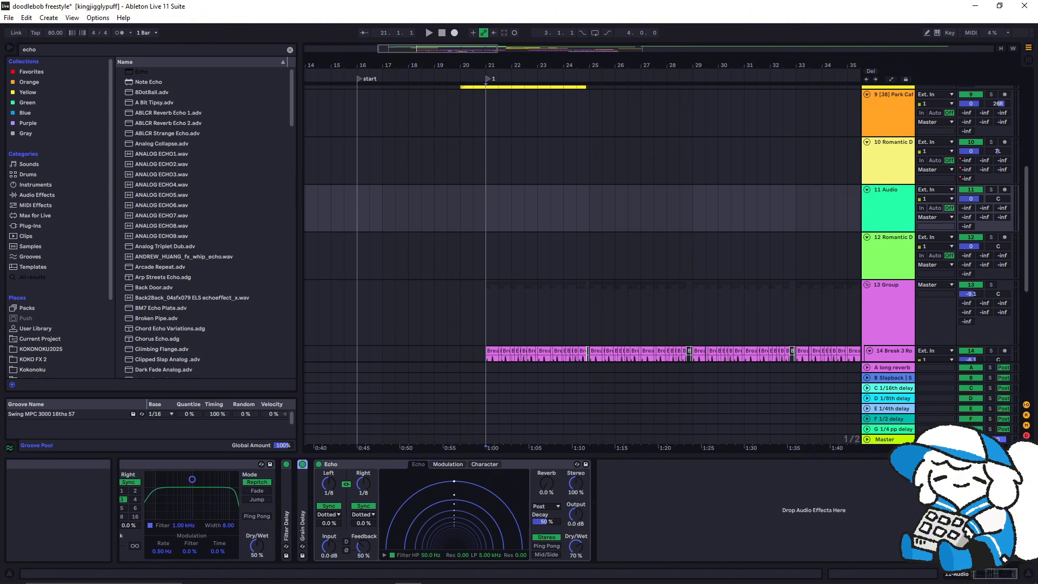
scroll(132, 453, "up", 2)
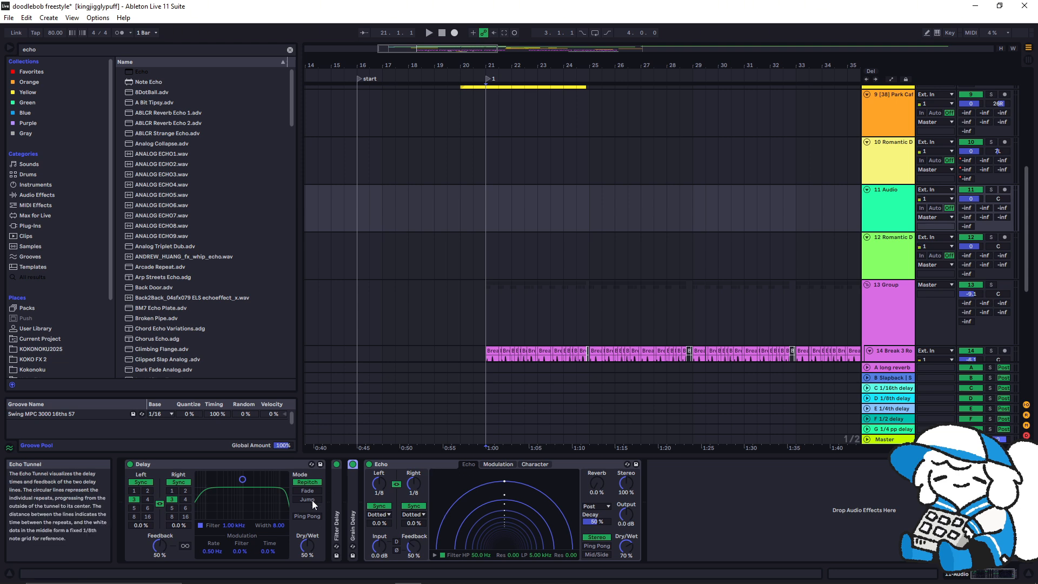
double_click(340, 515)
double_click(595, 502)
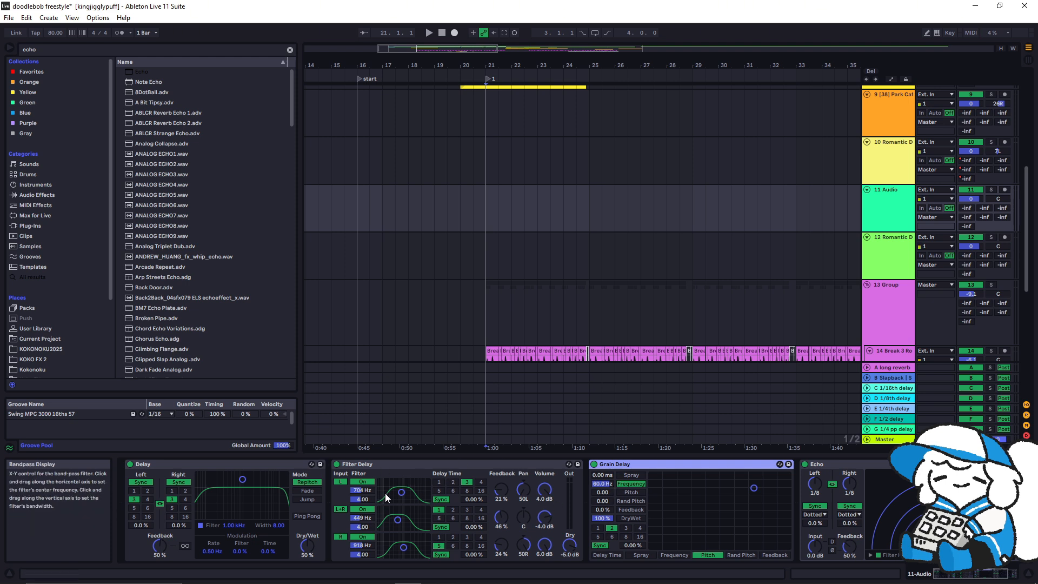
Set Filter Delay's left-input filter to 1.38 kHz and, with Filter Delay and Grain Delay folded, set Echo's reverb to 13 %
left_click_drag(402, 496, 406, 494)
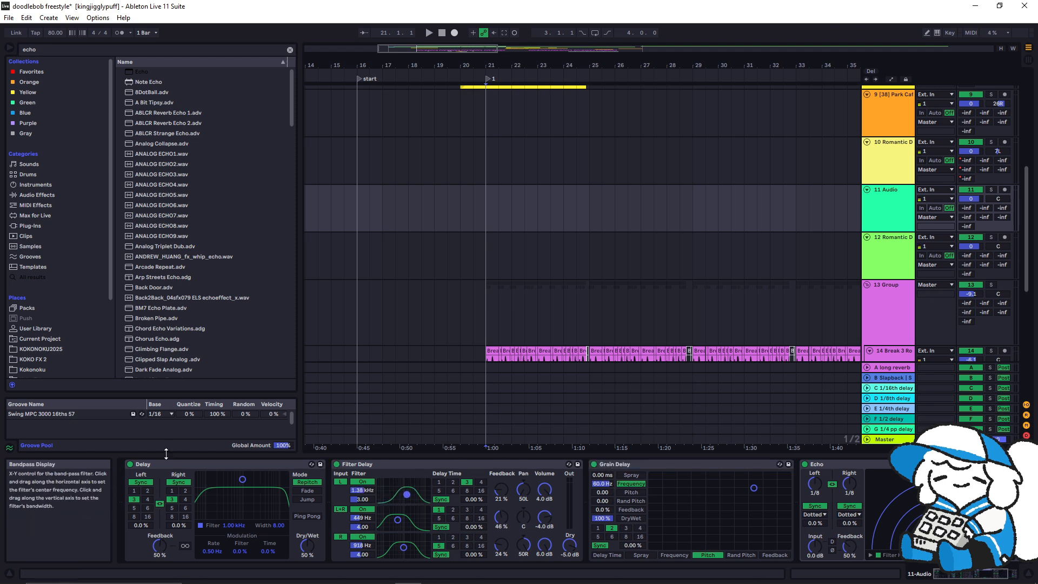
double_click(506, 466)
double_click(507, 465)
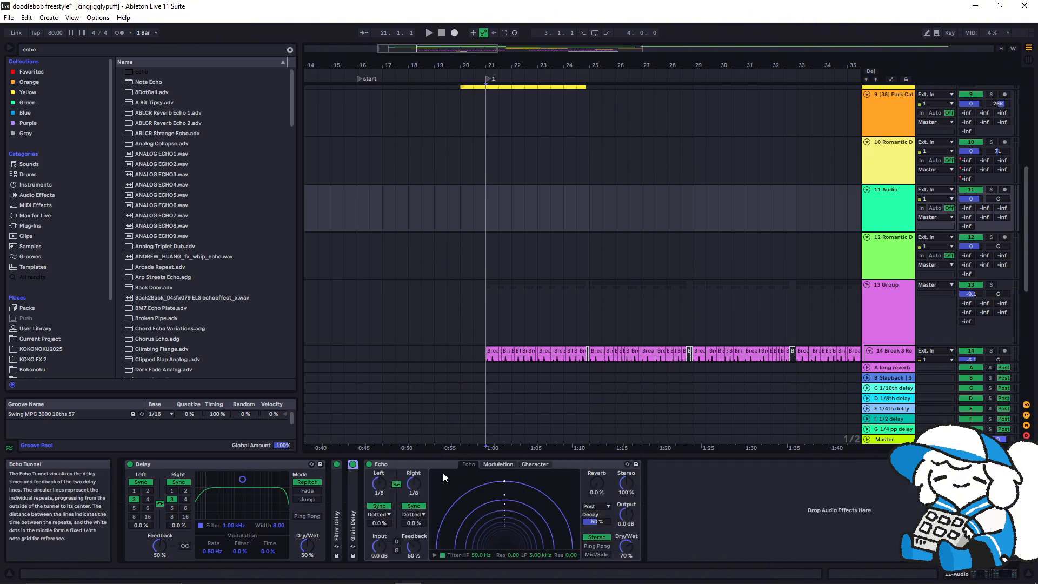
mouse_move(596, 485)
left_mouse_down()
mouse_move(596, 459)
mouse_move(596, 489)
left_mouse_up()
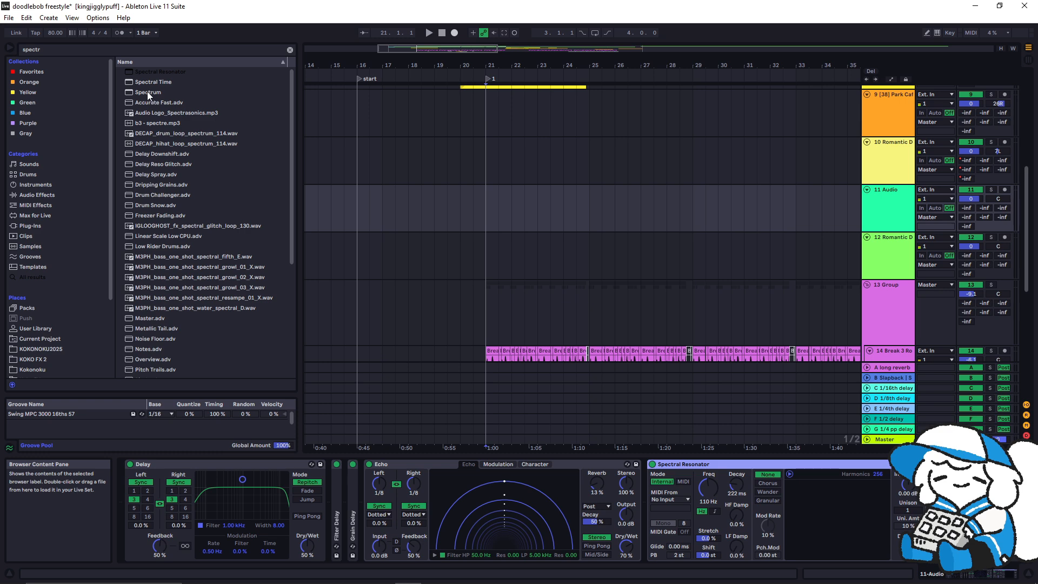
Add Spectral Time to the end of the audio track's device chain and delete the Spectral Resonator
double_click(146, 82)
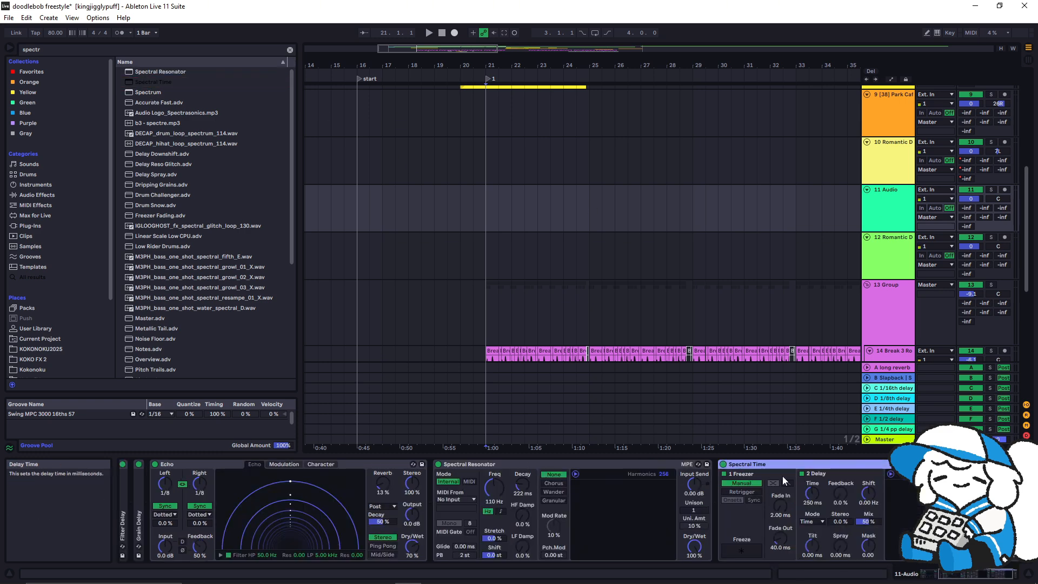
left_click(585, 465)
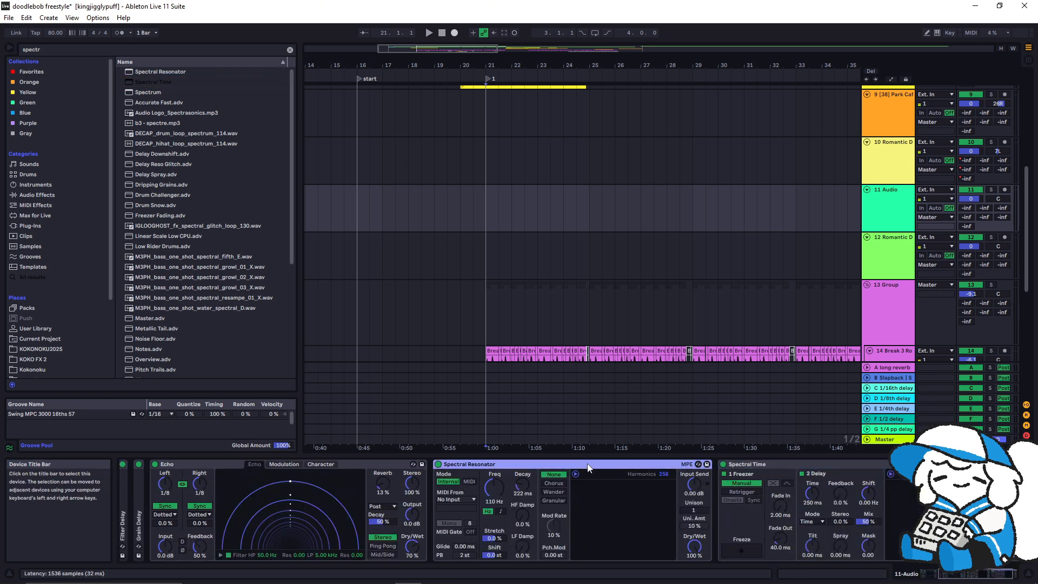
key("Delete")
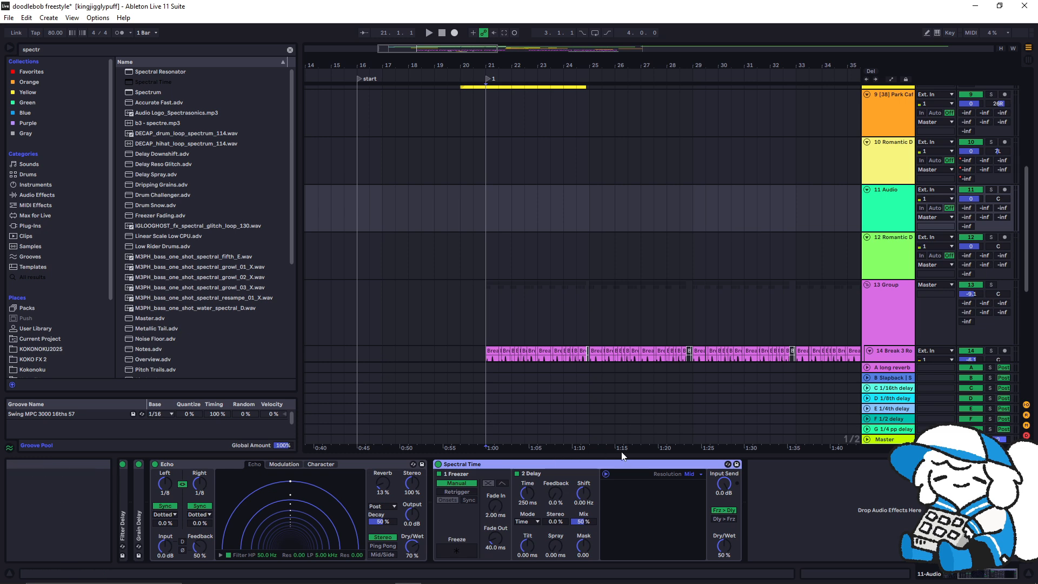
Search the browser for "flanger" and add Phaser-Flanger after Spectral Time on the audio track
left_click(291, 50)
type("flanger")
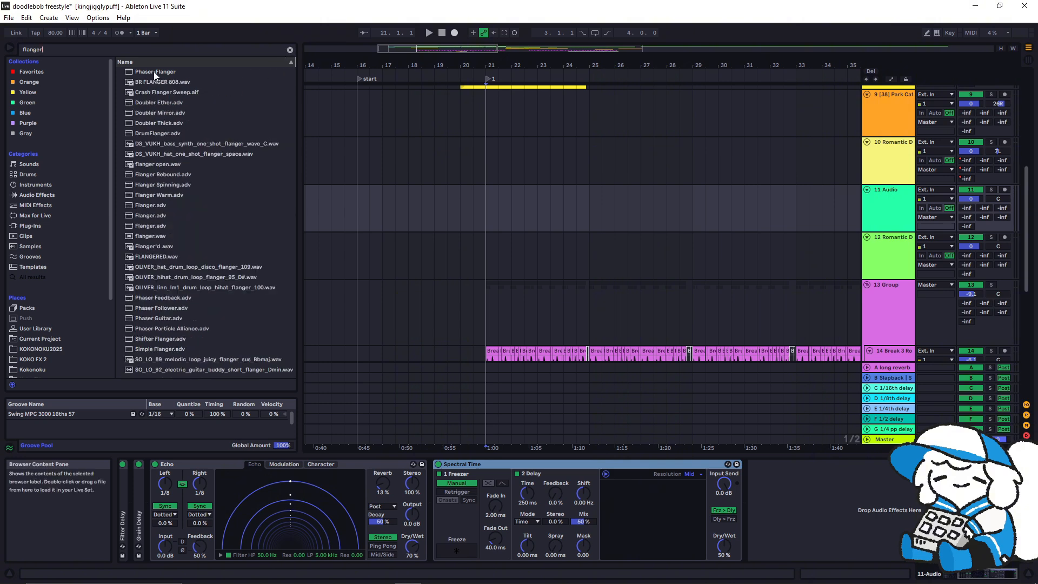
left_click_drag(153, 71, 838, 500)
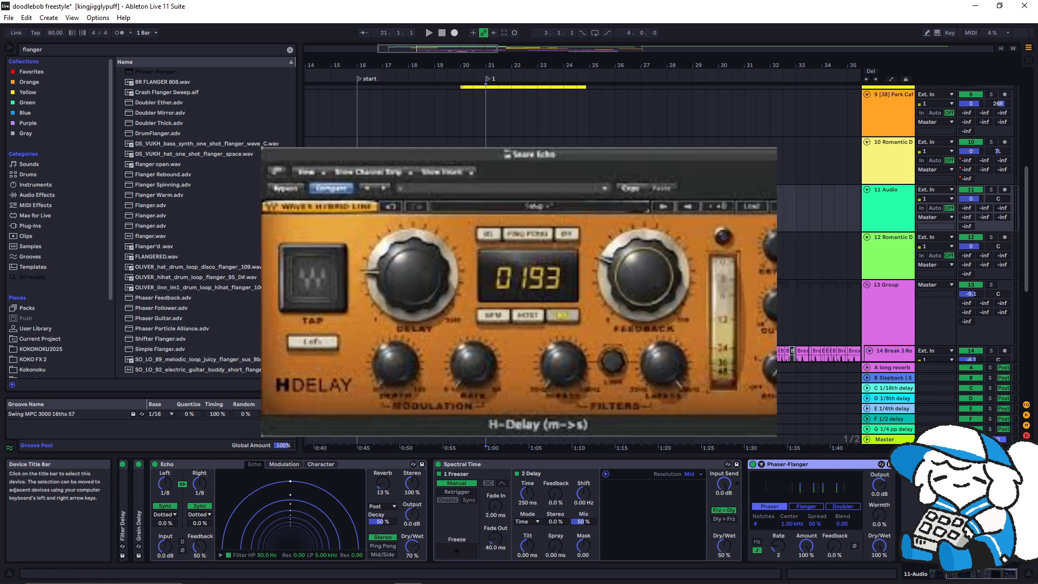
Open the EchoBoy plug-in window on the 1/16th delay return track
left_click(884, 390)
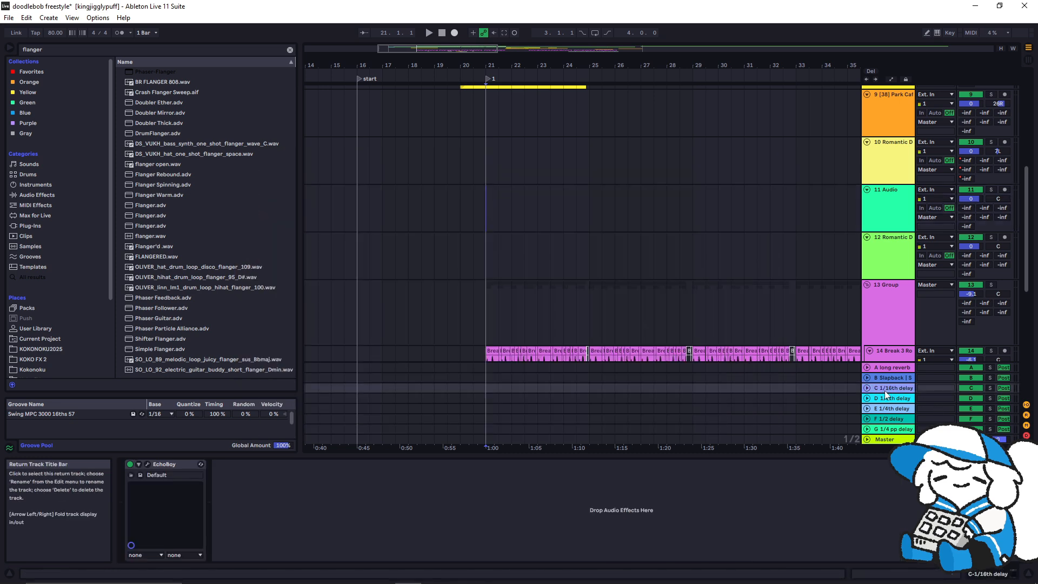
left_click(147, 463)
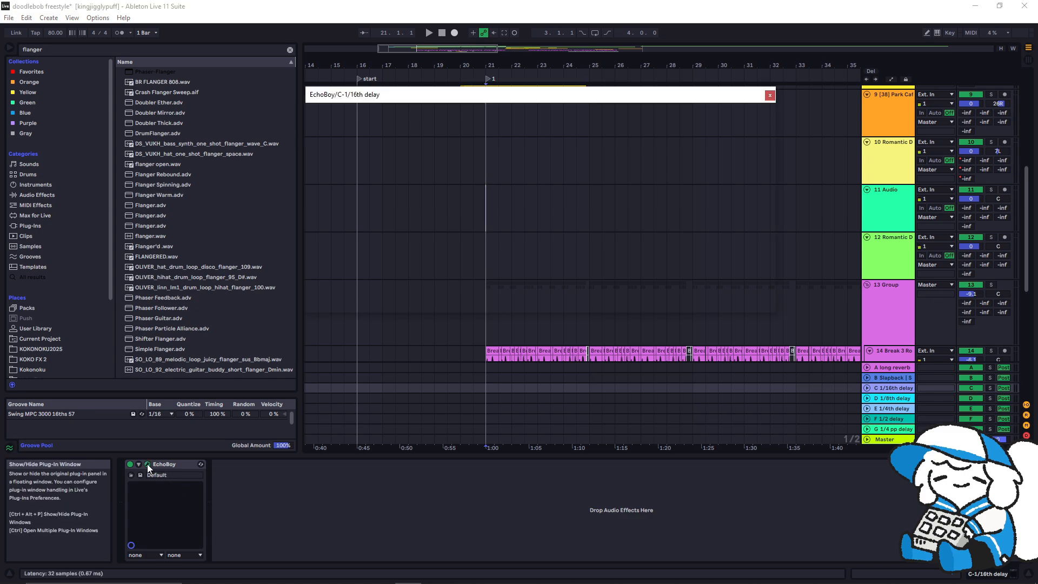